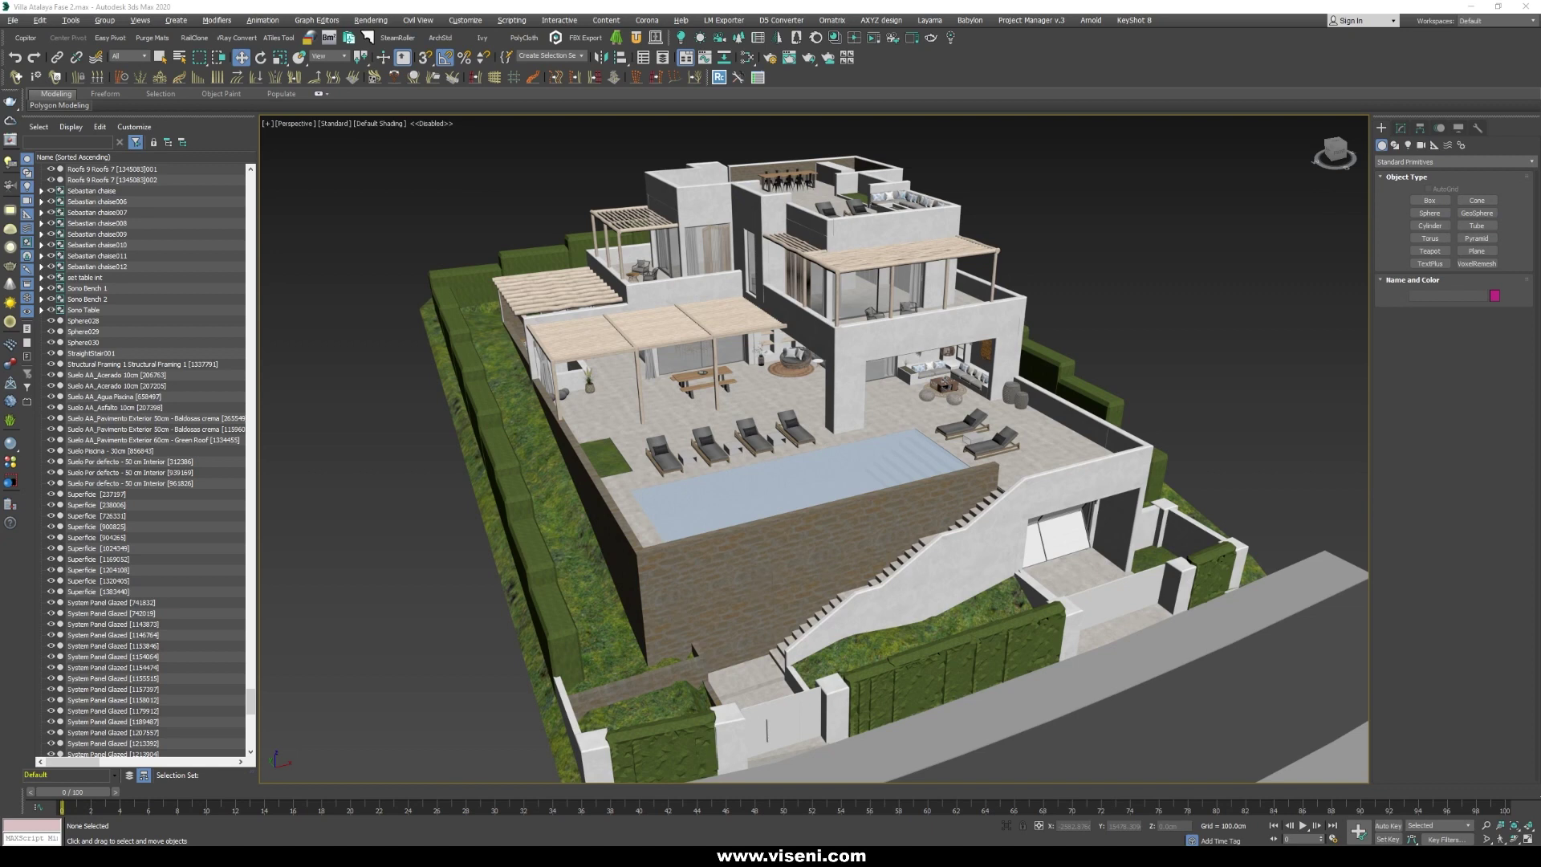
Step: Examine the pool terrace of the villa model up close, centring the view on a sun lounger
scroll(822, 477, up, 6)
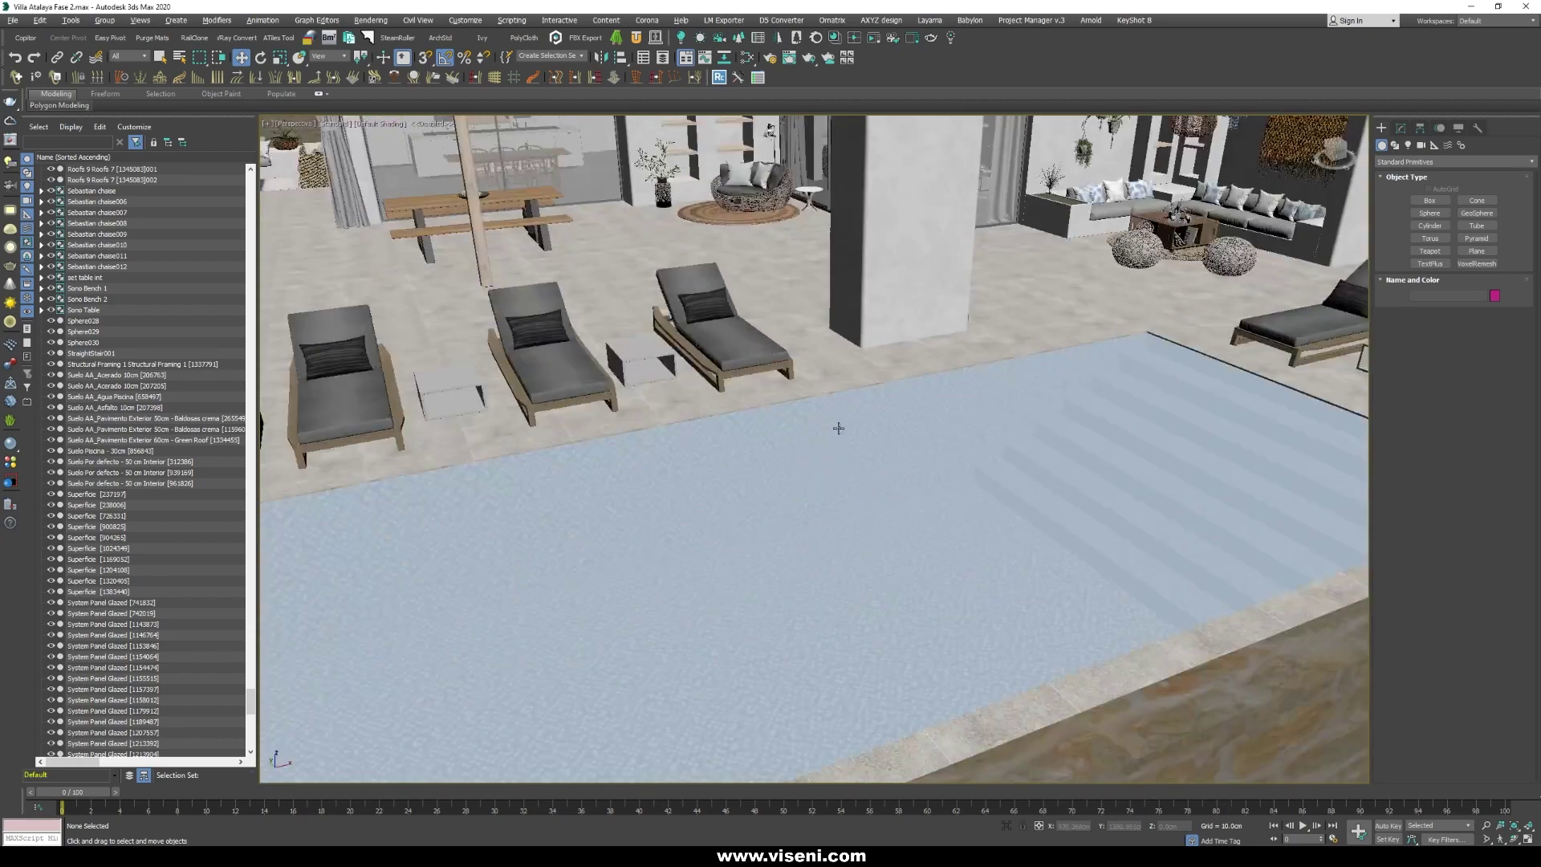
key(z)
alt+middle_drag(753, 350, 852, 444)
scroll(753, 350, down, 4)
click(724, 335)
key(z)
alt+middle_drag(723, 341, 783, 357)
scroll(811, 377, down, 2)
alt+middle_drag(814, 450, 1021, 387)
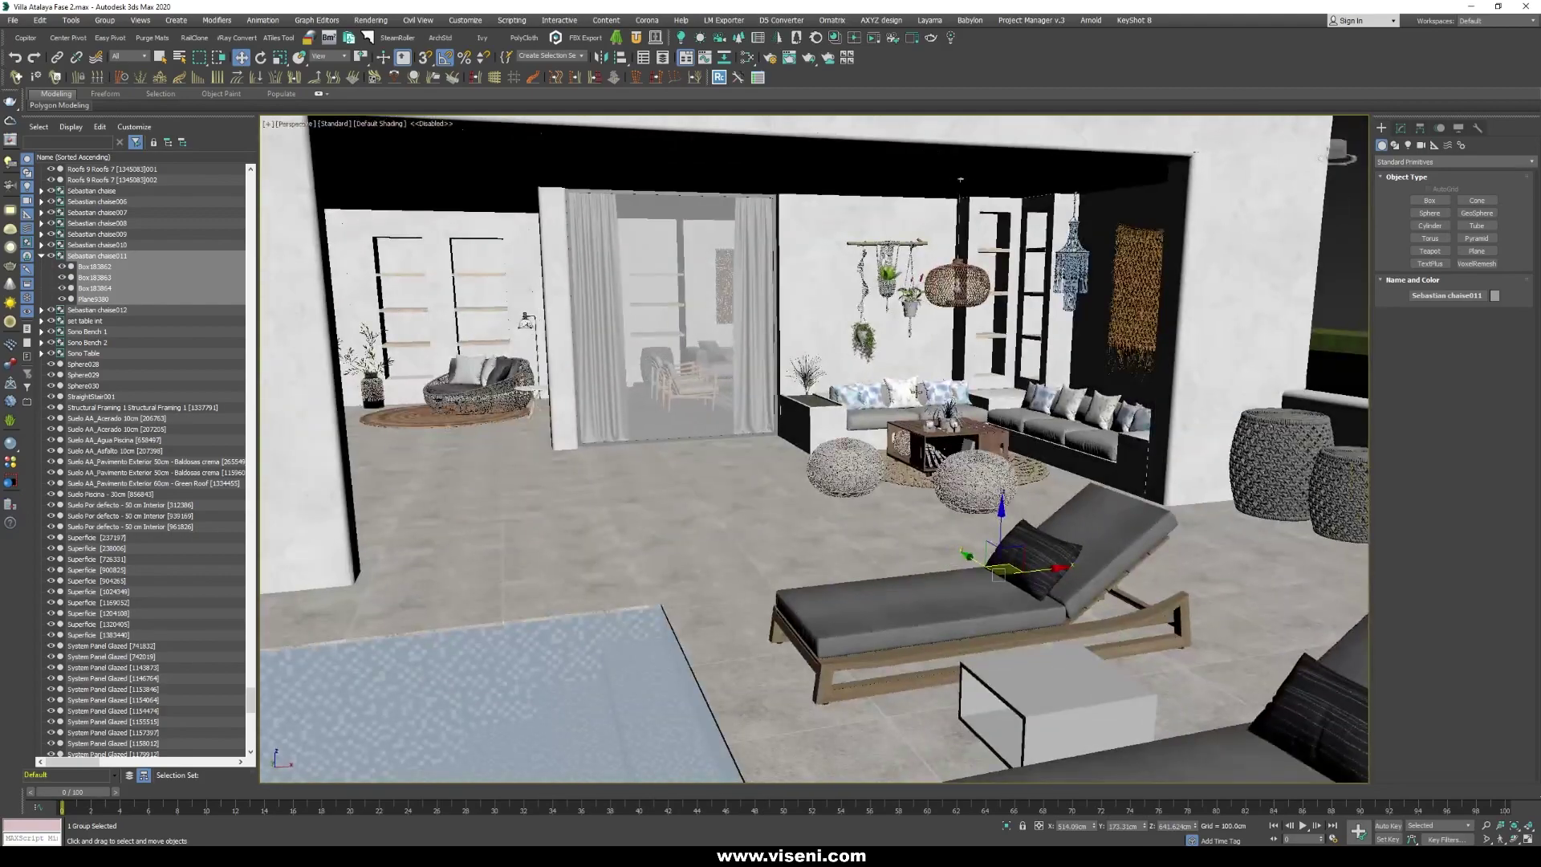
Step: Focus on the sofa in the covered lounge and examine the villa's pool side from around it
click(919, 391)
key(z)
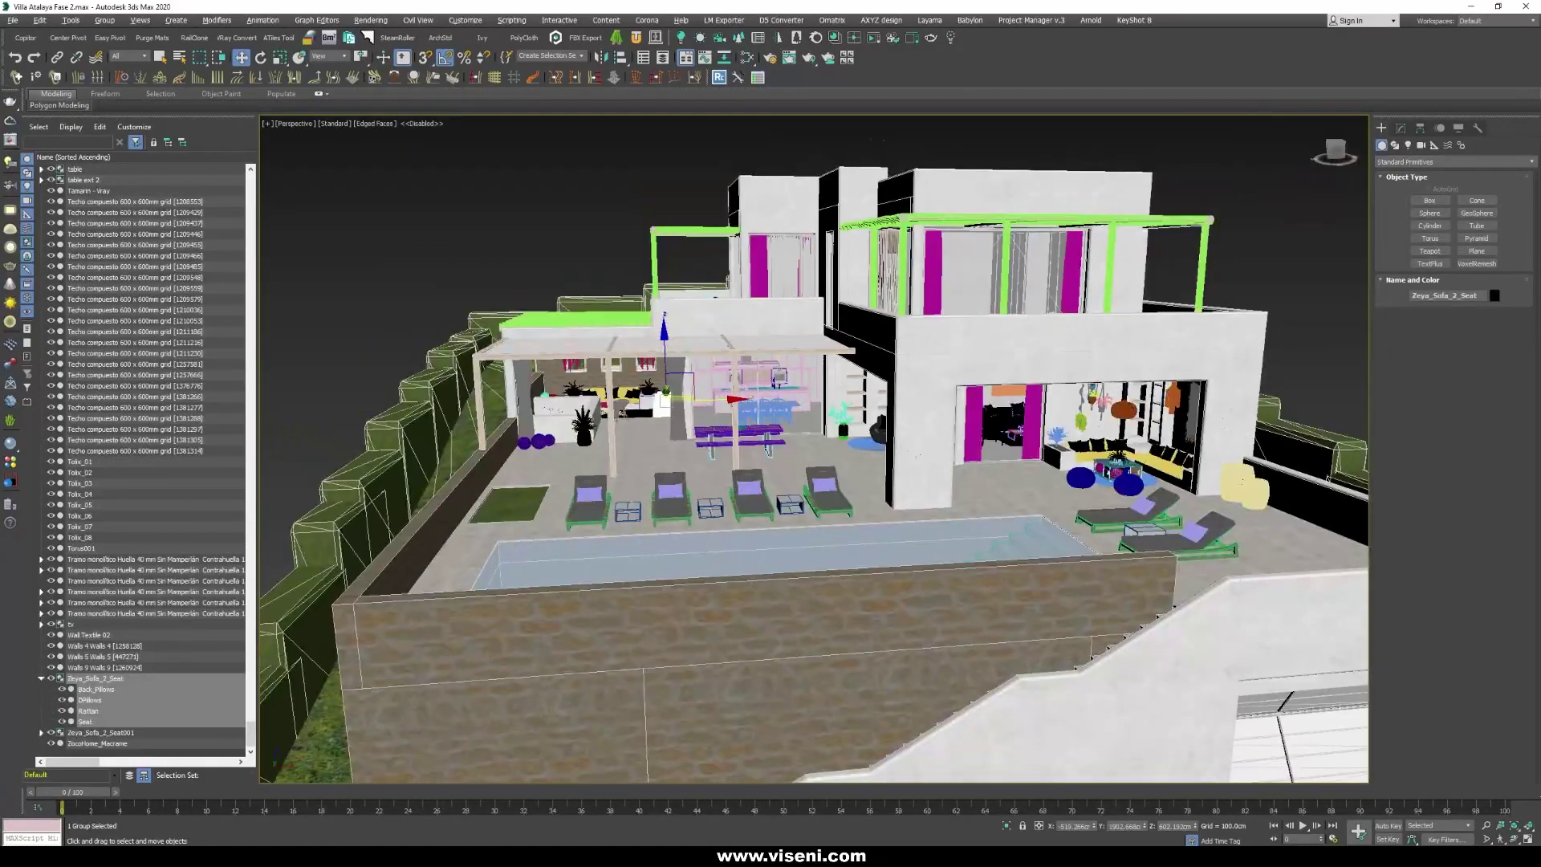
scroll(805, 472, up, 5)
alt+middle_drag(801, 434, 761, 502)
scroll(730, 368, down, 3)
alt+middle_drag(596, 303, 771, 465)
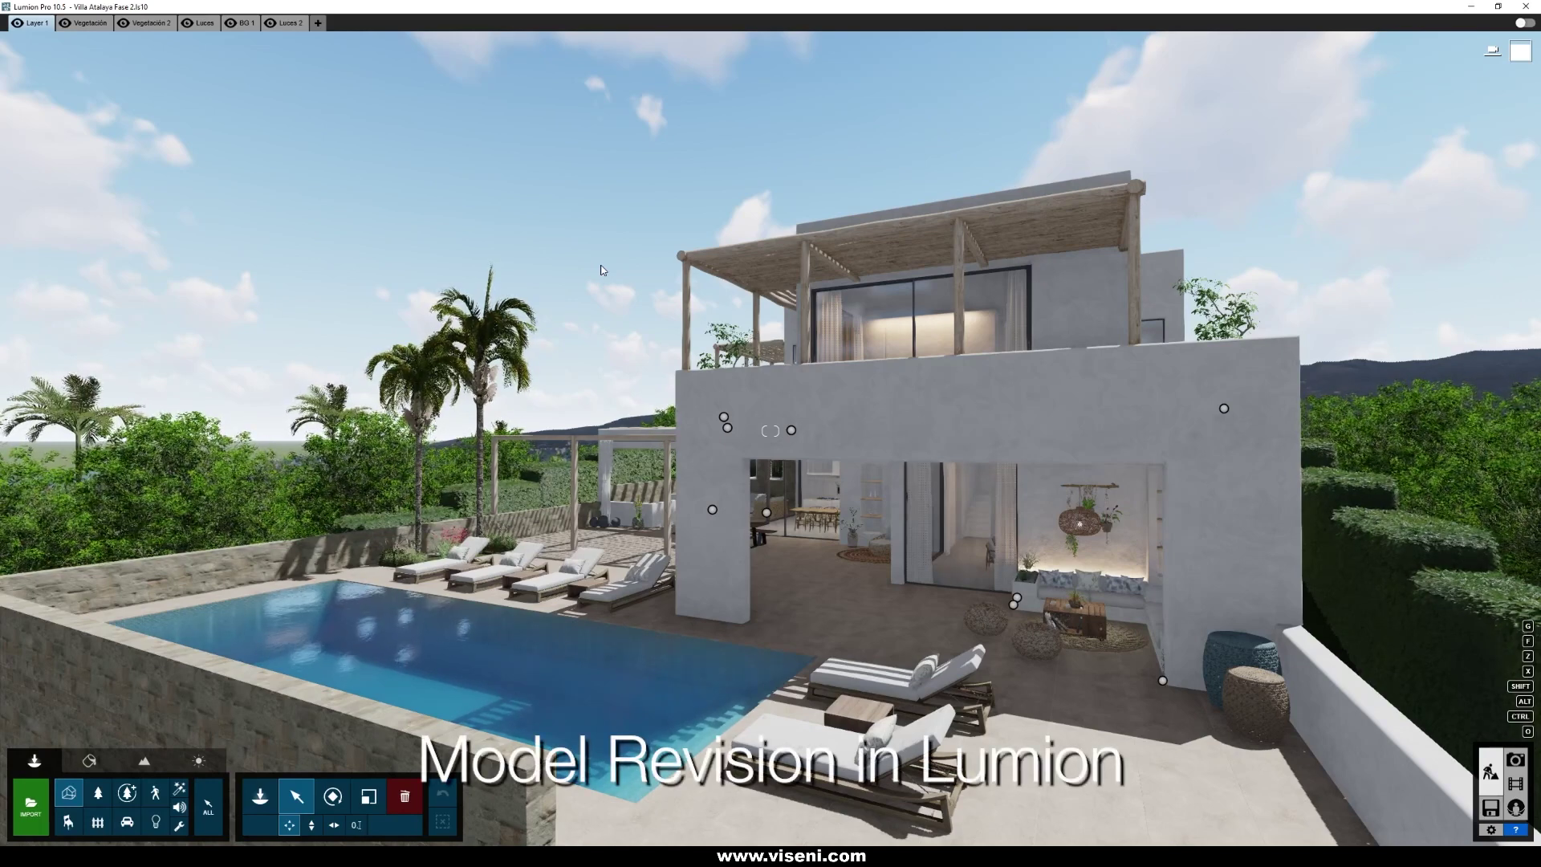
Step: Switch to Lumion and inspect the villa's white pool-side facade up close
key(w)
right_drag(601, 269, 770, 270)
key(q)
key(s)
right_drag(771, 431, 642, 431)
key(e)
key(q)
key(d)
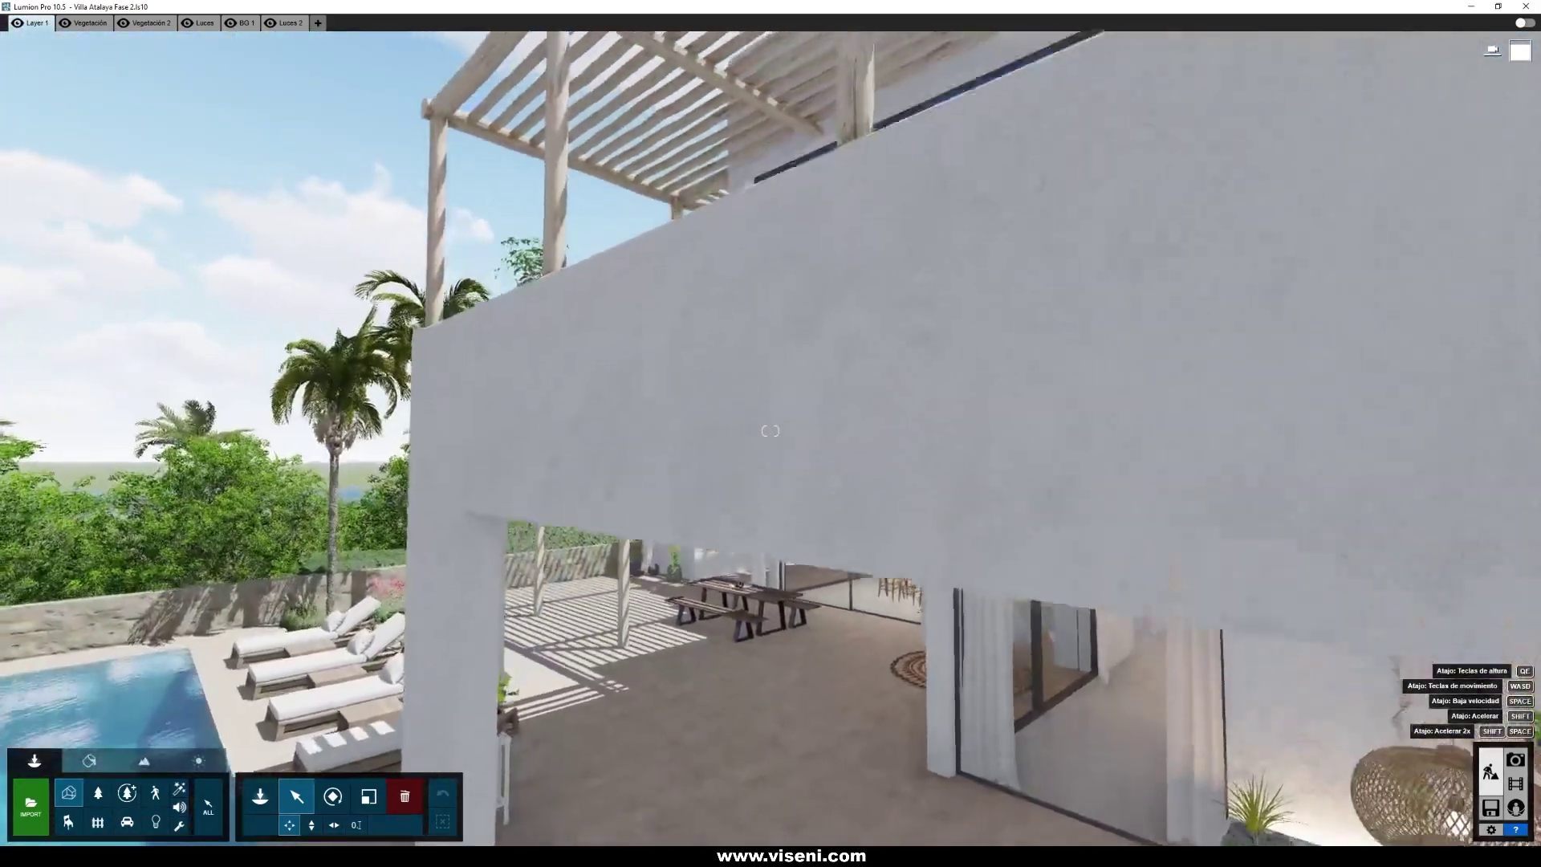
Step: Inspect the facade, the pergola-covered dining area and the pool terrace of the villa from several heights and angles
right_drag(771, 431, 643, 401)
key(e)
key(a)
key(w)
key(s)
key(d)
key(w)
key(w)
key(s)
key(q)
key(w)
key(q)
key(q)
key(w)
key(a)
key(d)
key(s)
key(e)
key(w)
key(w)
key(a)
key(a)
key(w)
key(d)
key(s)
key(d)
key(s)
key(w)
key(w)
key(a)
key(w)
key(w)
key(s)
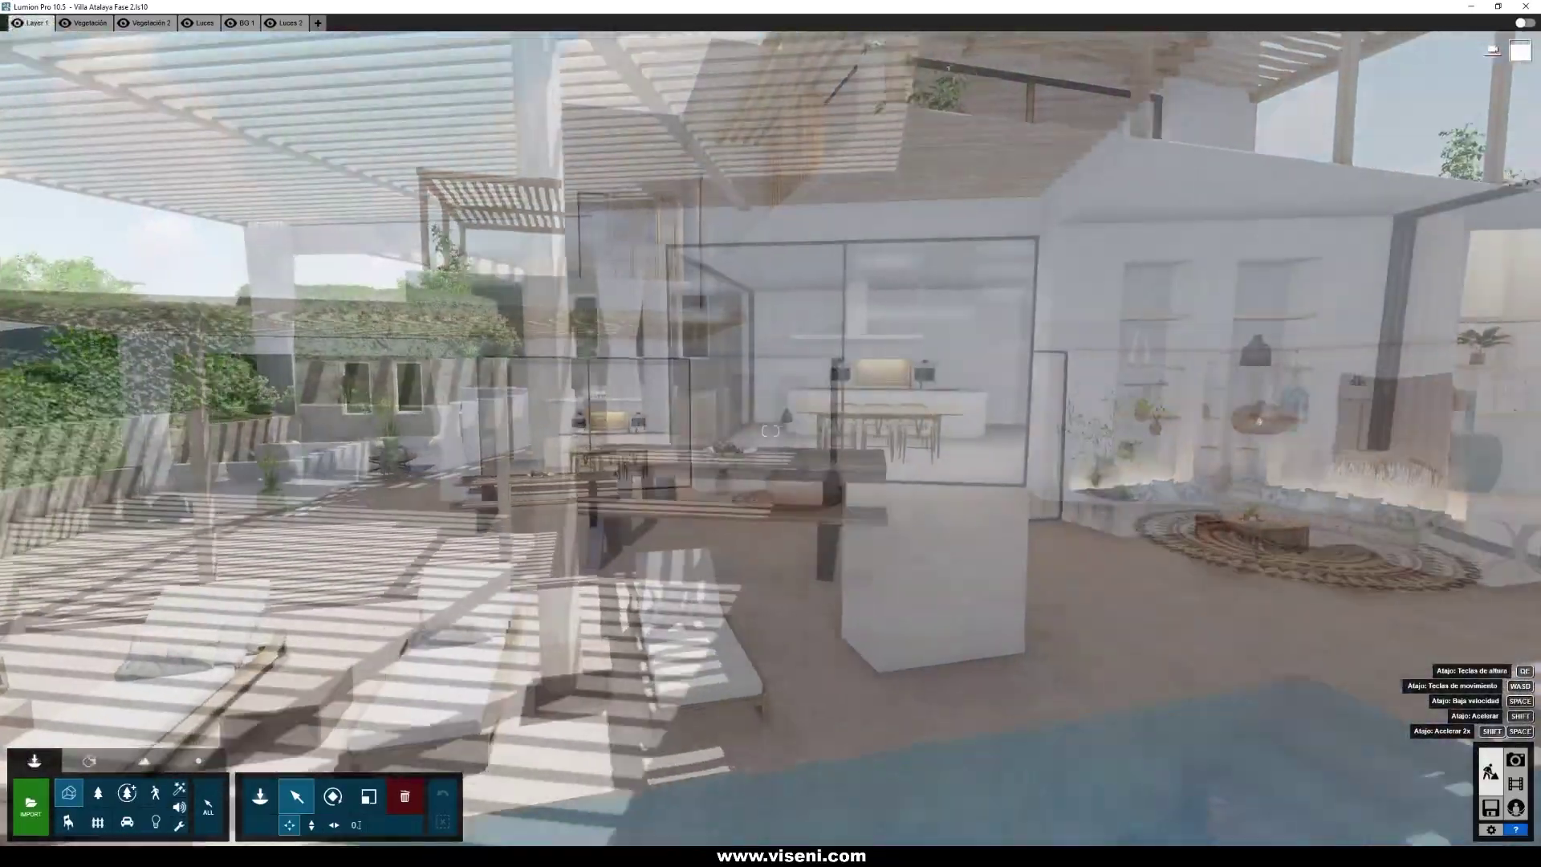
Step: Examine the outdoor dining table in front of the kitchen and the built-in sofa corner with its crate coffee table
key(w)
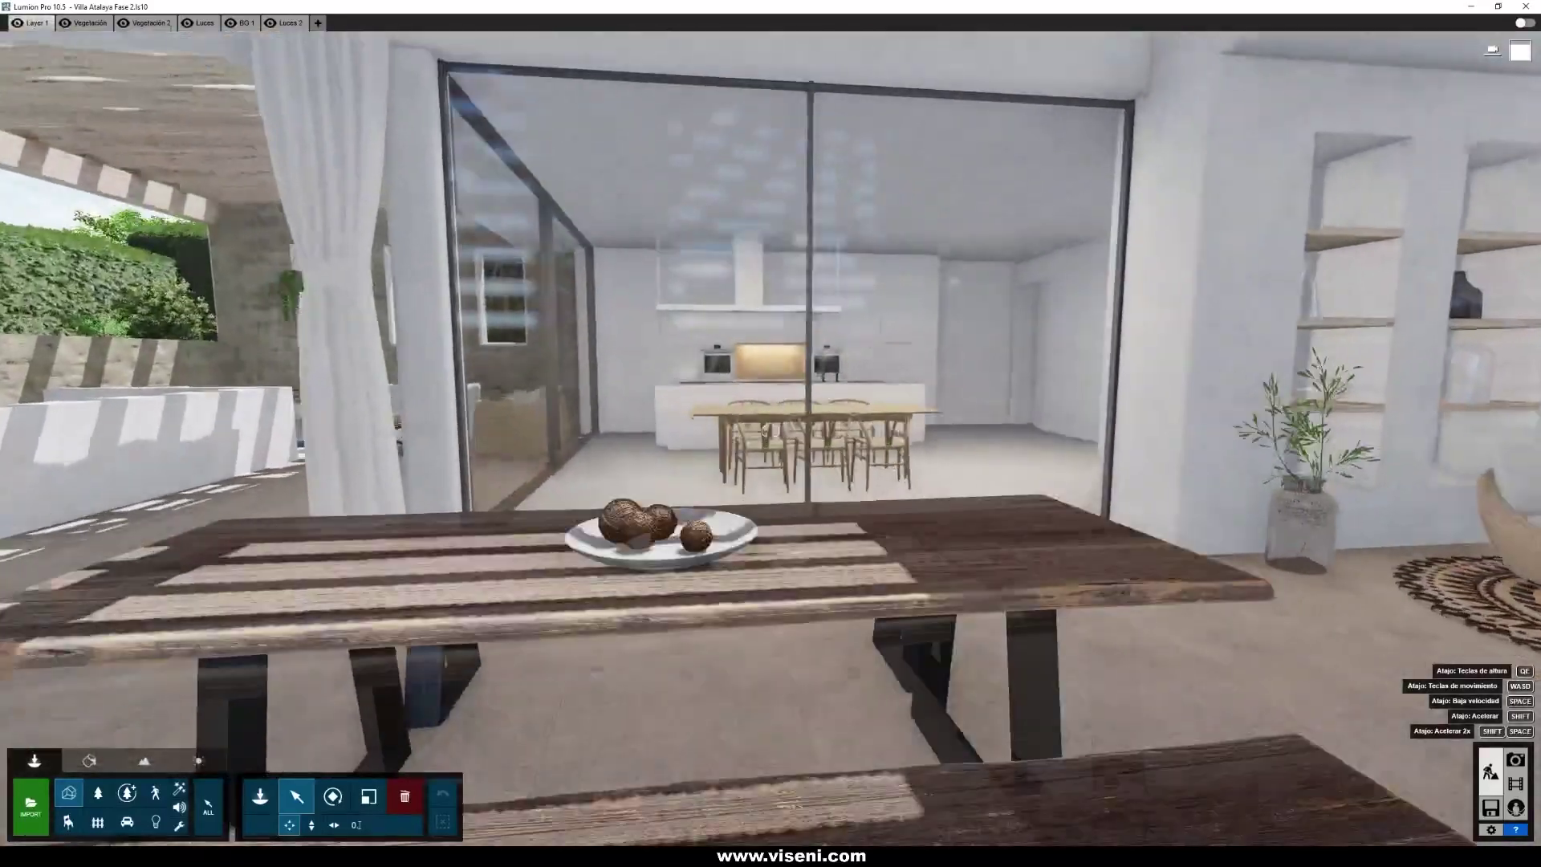
key(s)
right_drag(770, 431, 1040, 445)
key(w)
right_drag(769, 431, 743, 514)
key(d)
key(d)
right_drag(770, 431, 947, 349)
key(w)
key(w)
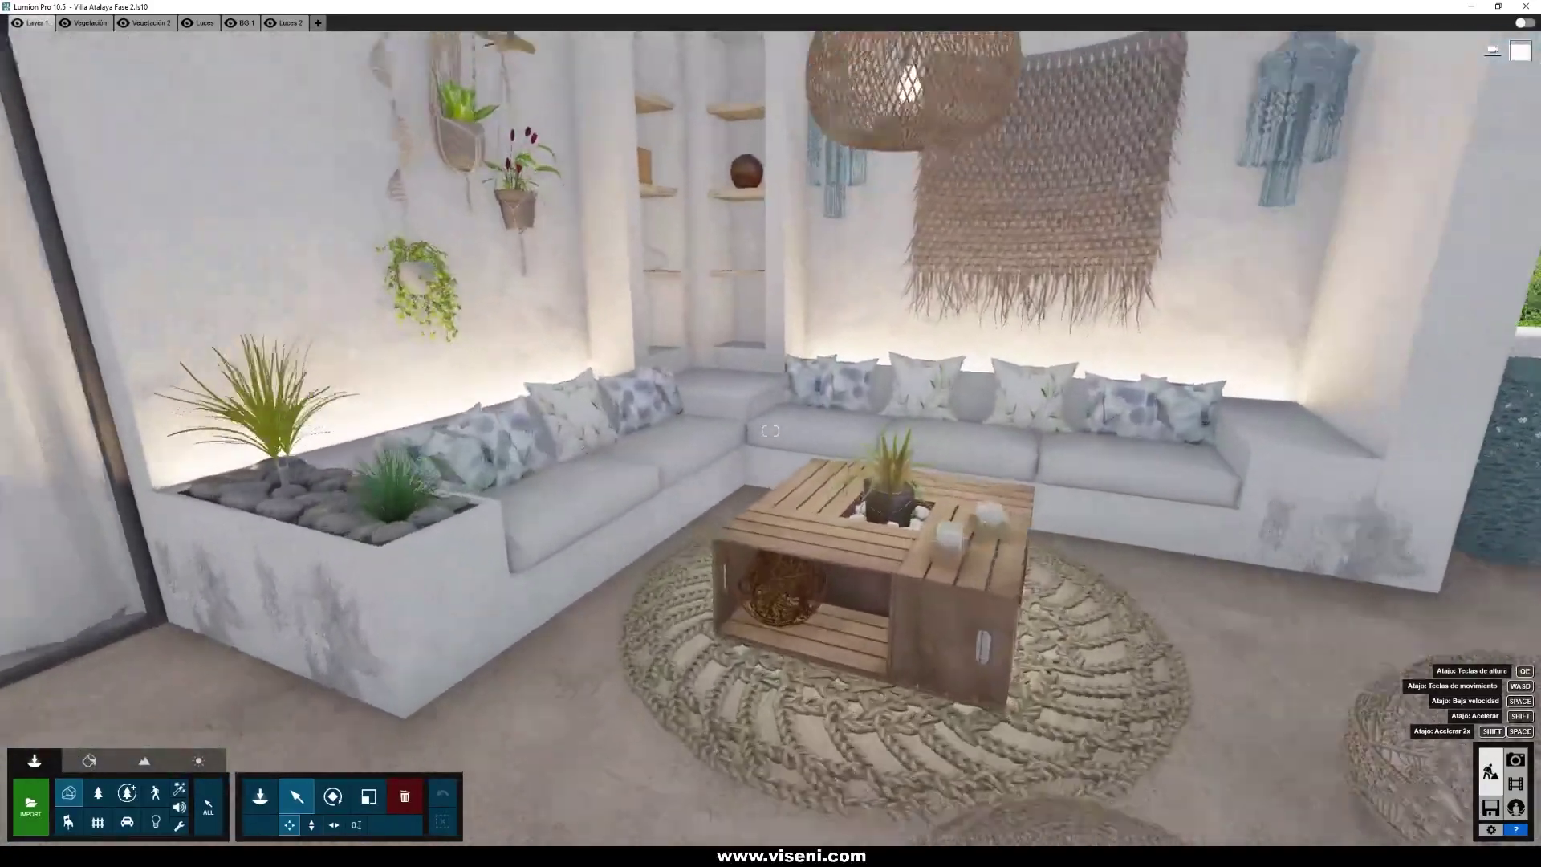
Step: Inspect the covered terrace and its furniture, finishing with an overview of the facade from the pool
key(d)
right_drag(770, 431, 851, 401)
key(e)
key(s)
key(a)
key(s)
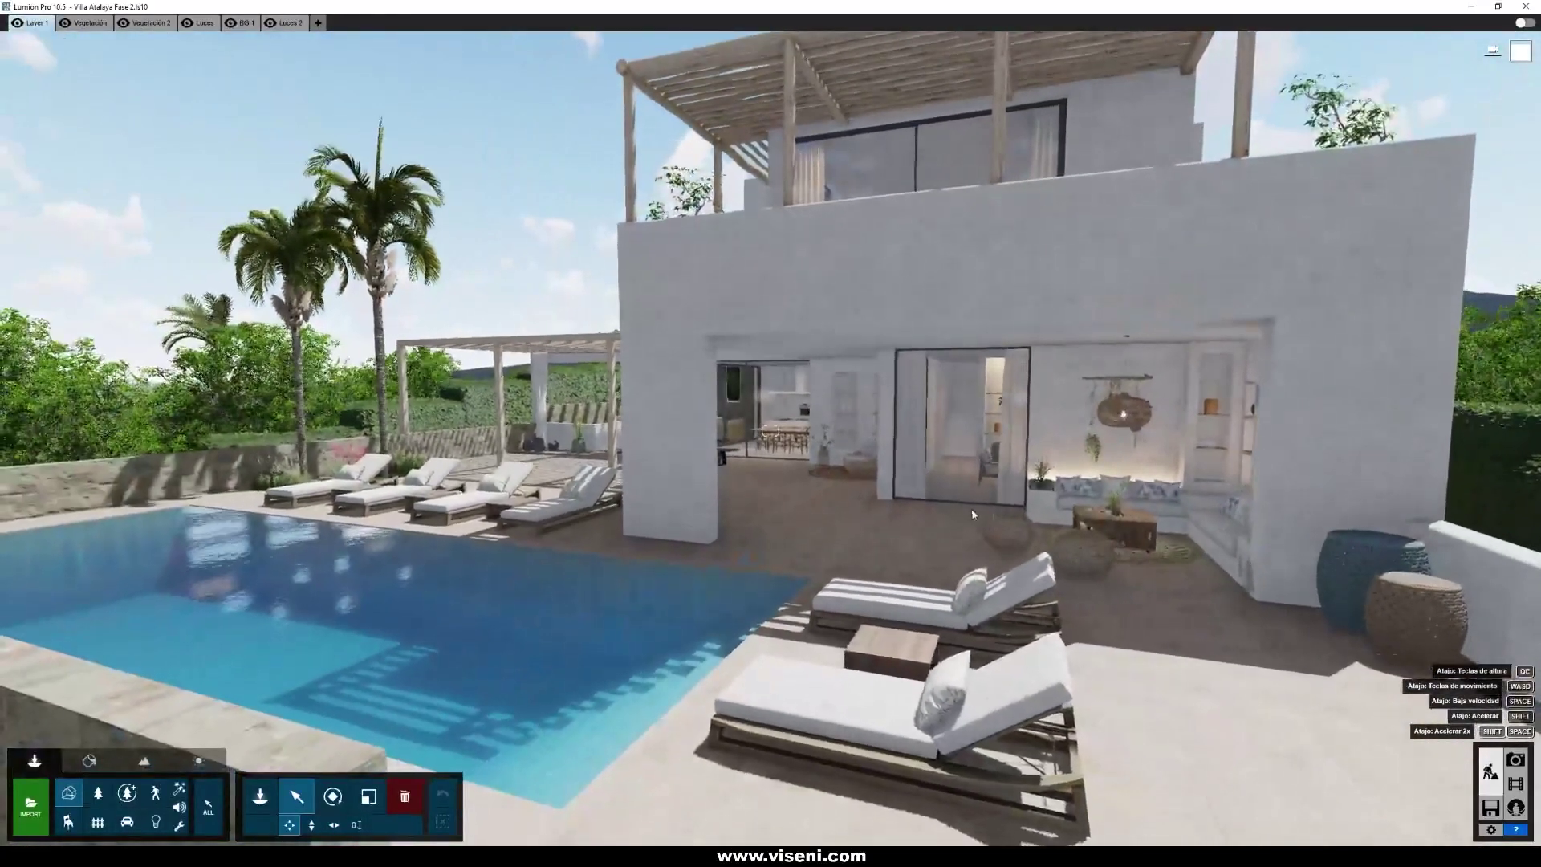
click(1002, 526)
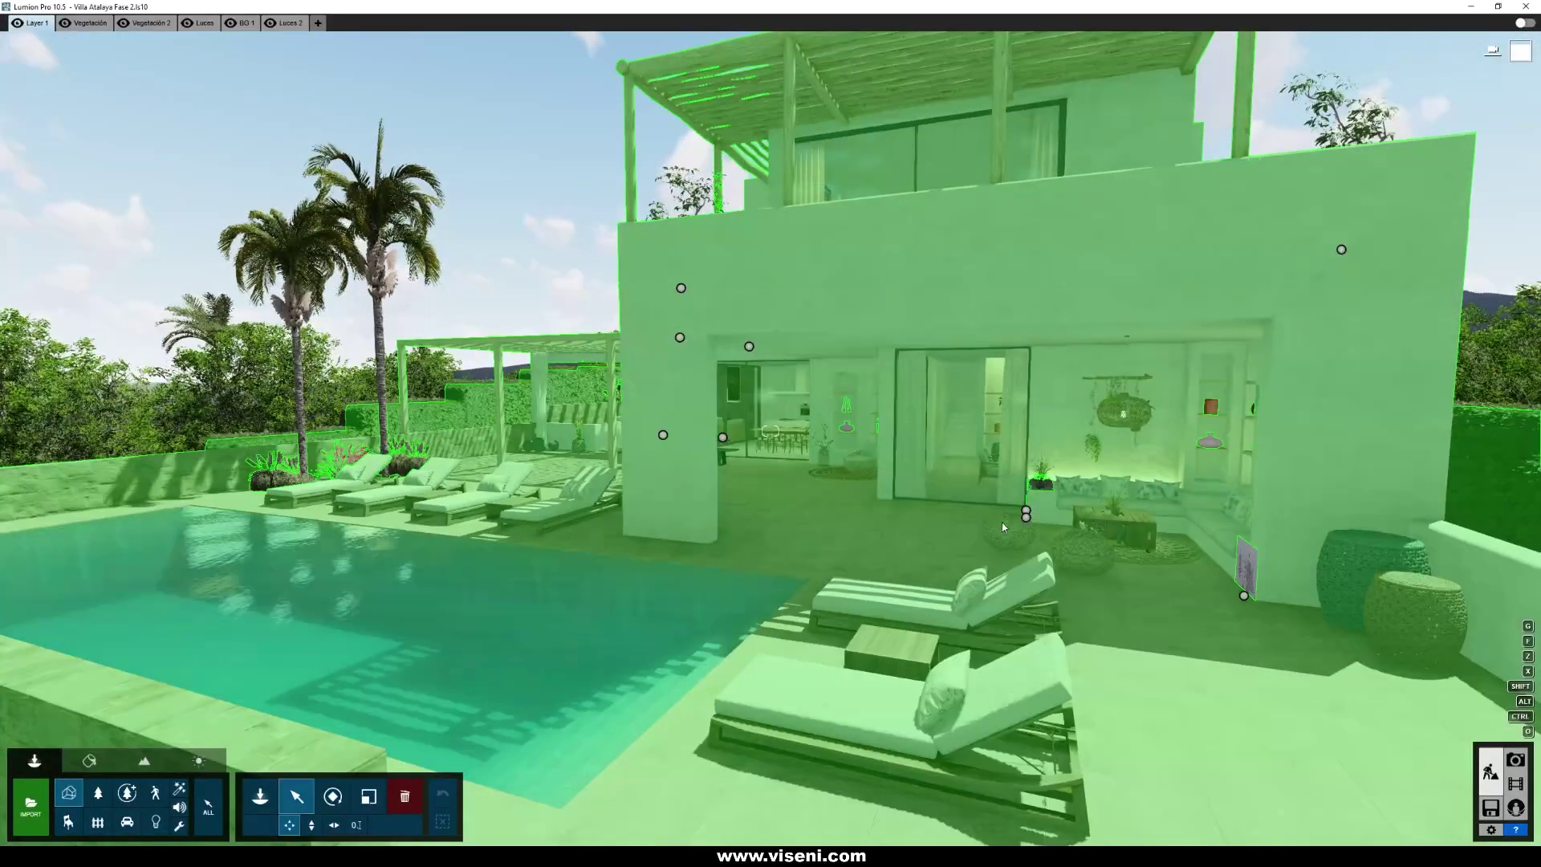
key(d)
right_drag(978, 530, 1044, 594)
key(w)
key(w)
right_drag(770, 432, 490, 458)
key(e)
key(q)
key(s)
key(q)
key(e)
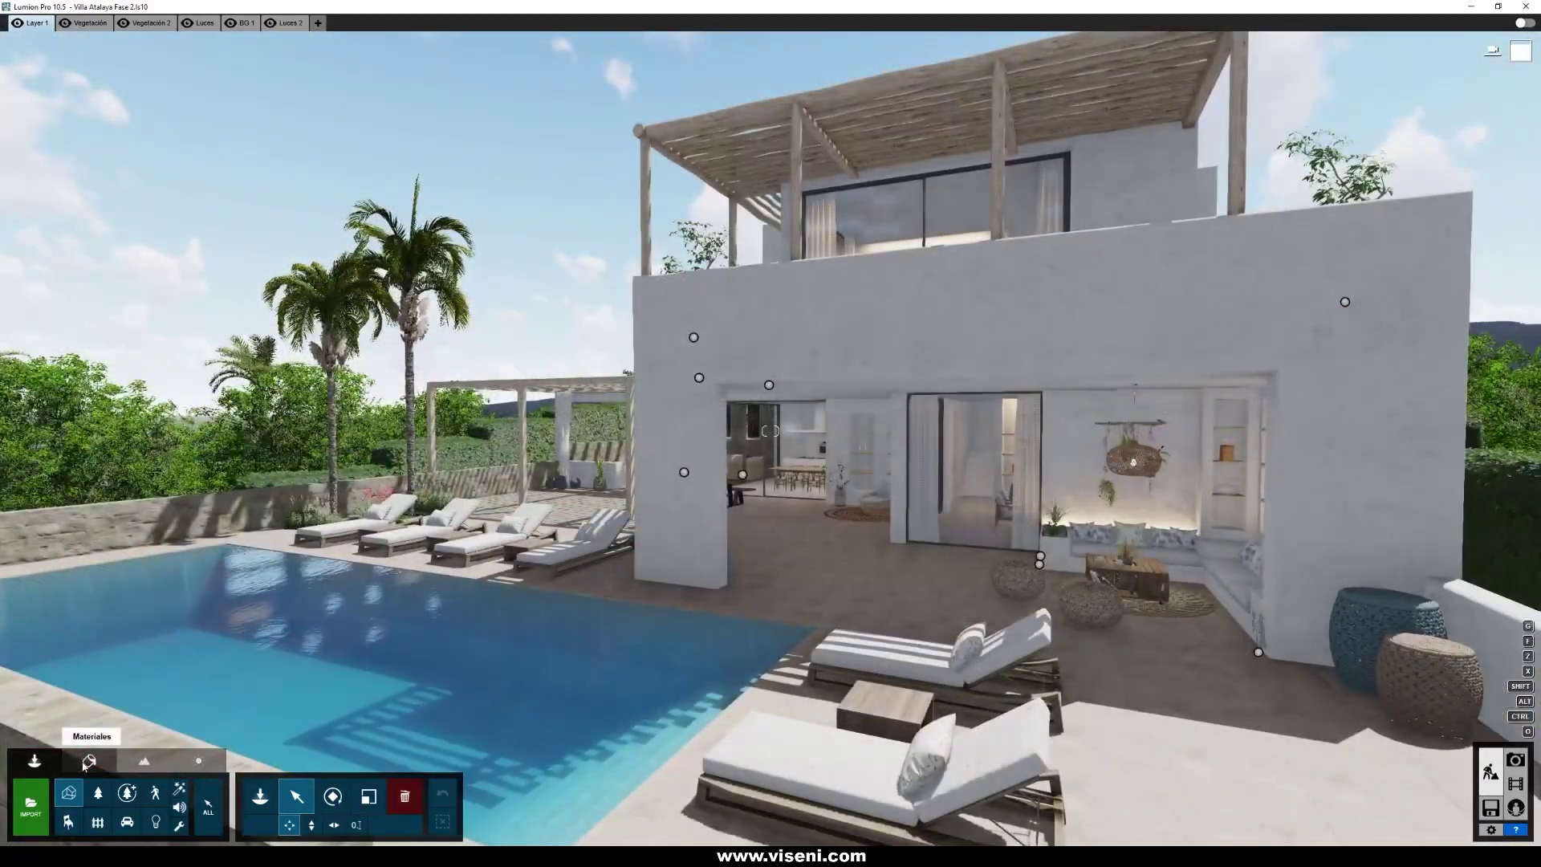
Step: Open the white facade wall's material for editing and examine its plaster finish, colour map and the lounge surfaces up close
click(86, 765)
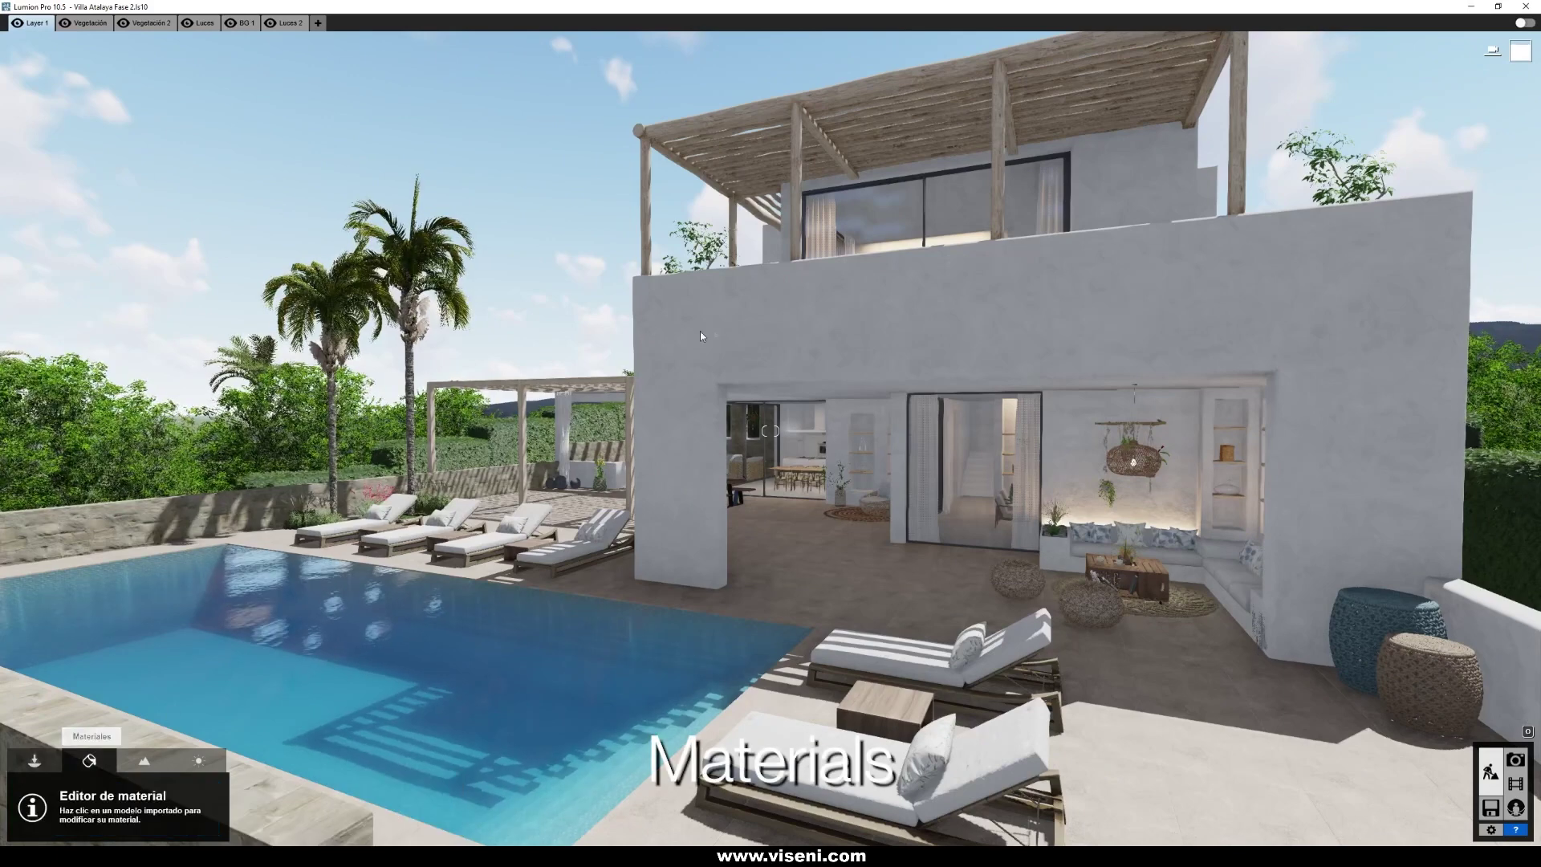
click(715, 329)
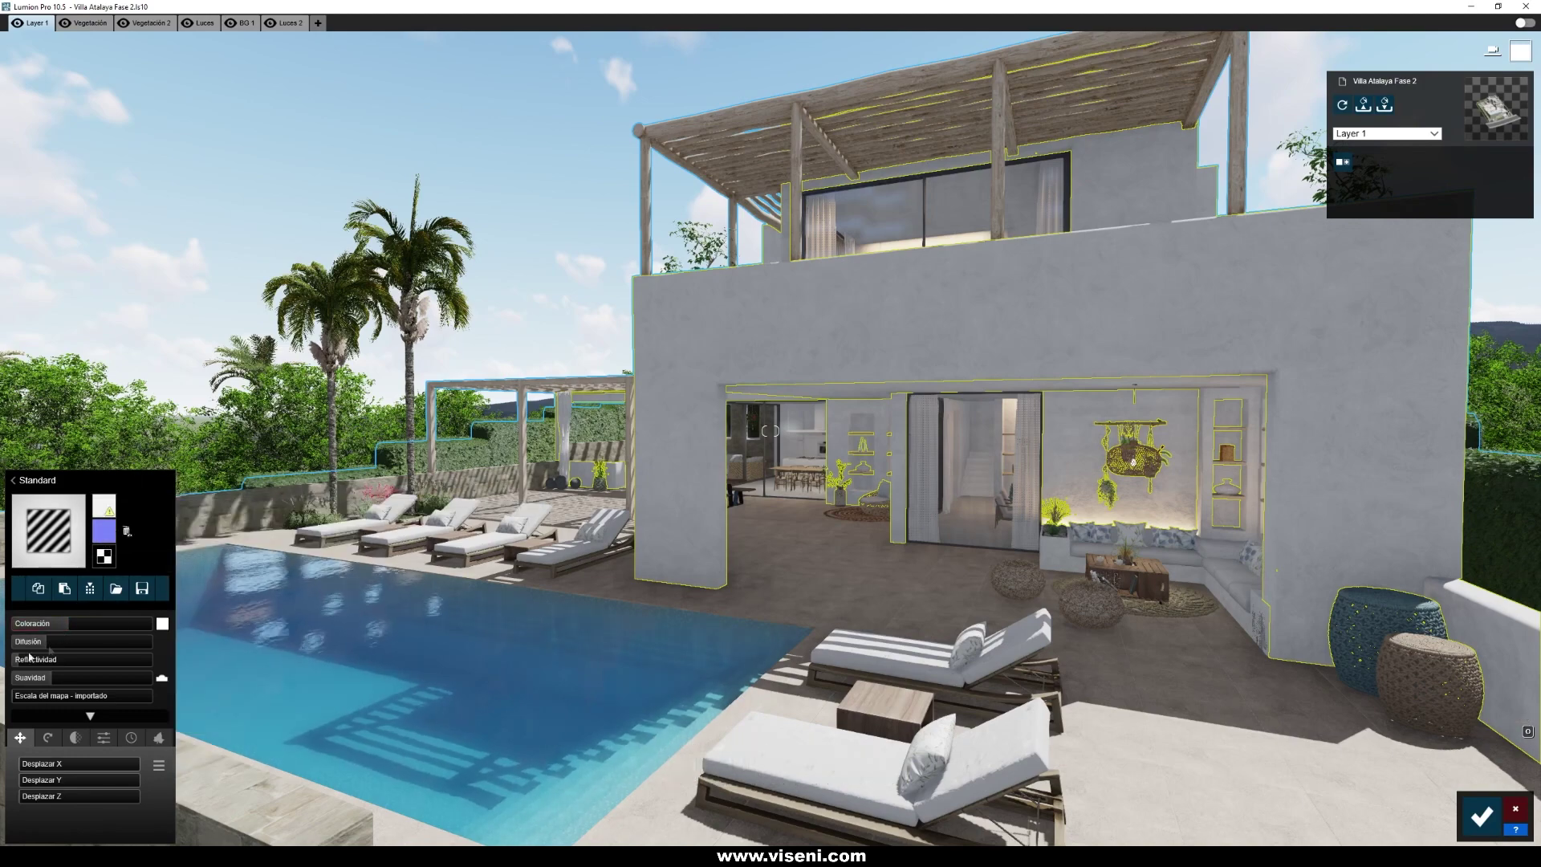
key(w)
right_drag(770, 562, 875, 506)
key(a)
key(w)
key(q)
right_drag(771, 430, 707, 449)
key(d)
key(s)
key(e)
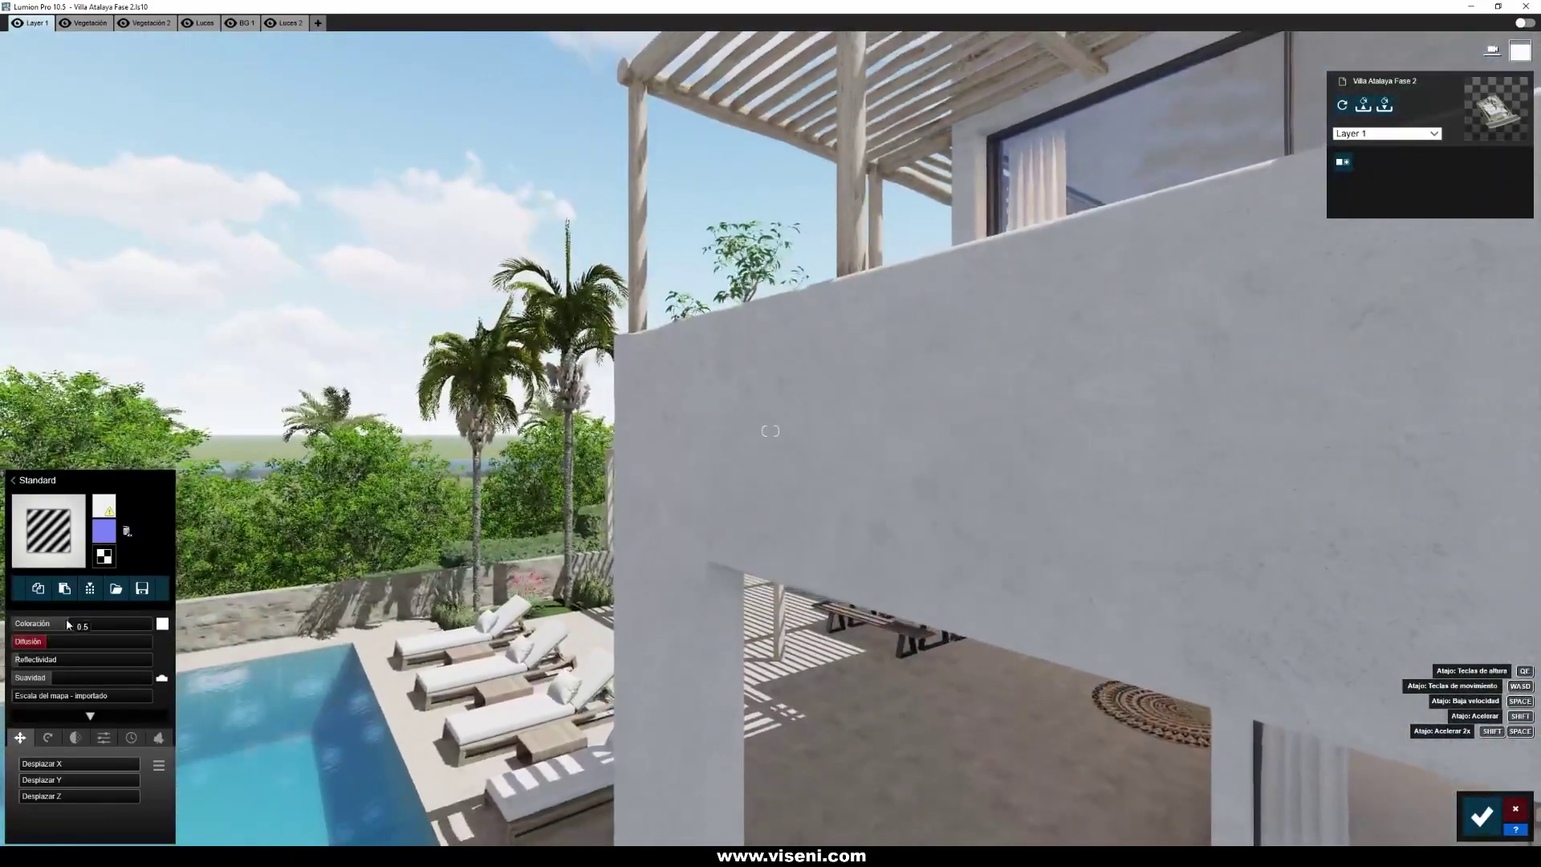
key(s)
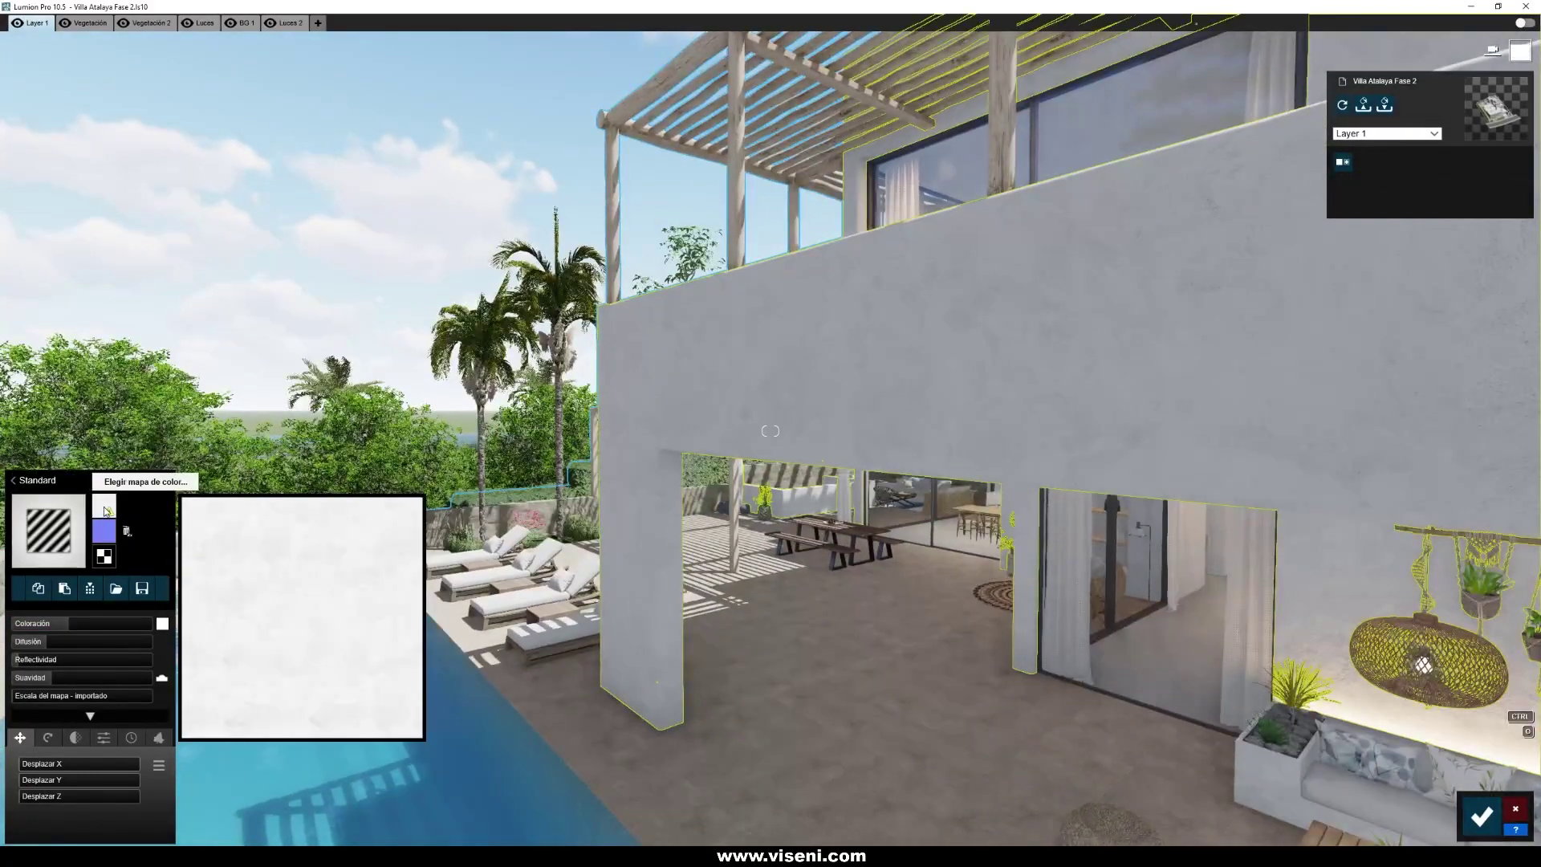
key(s)
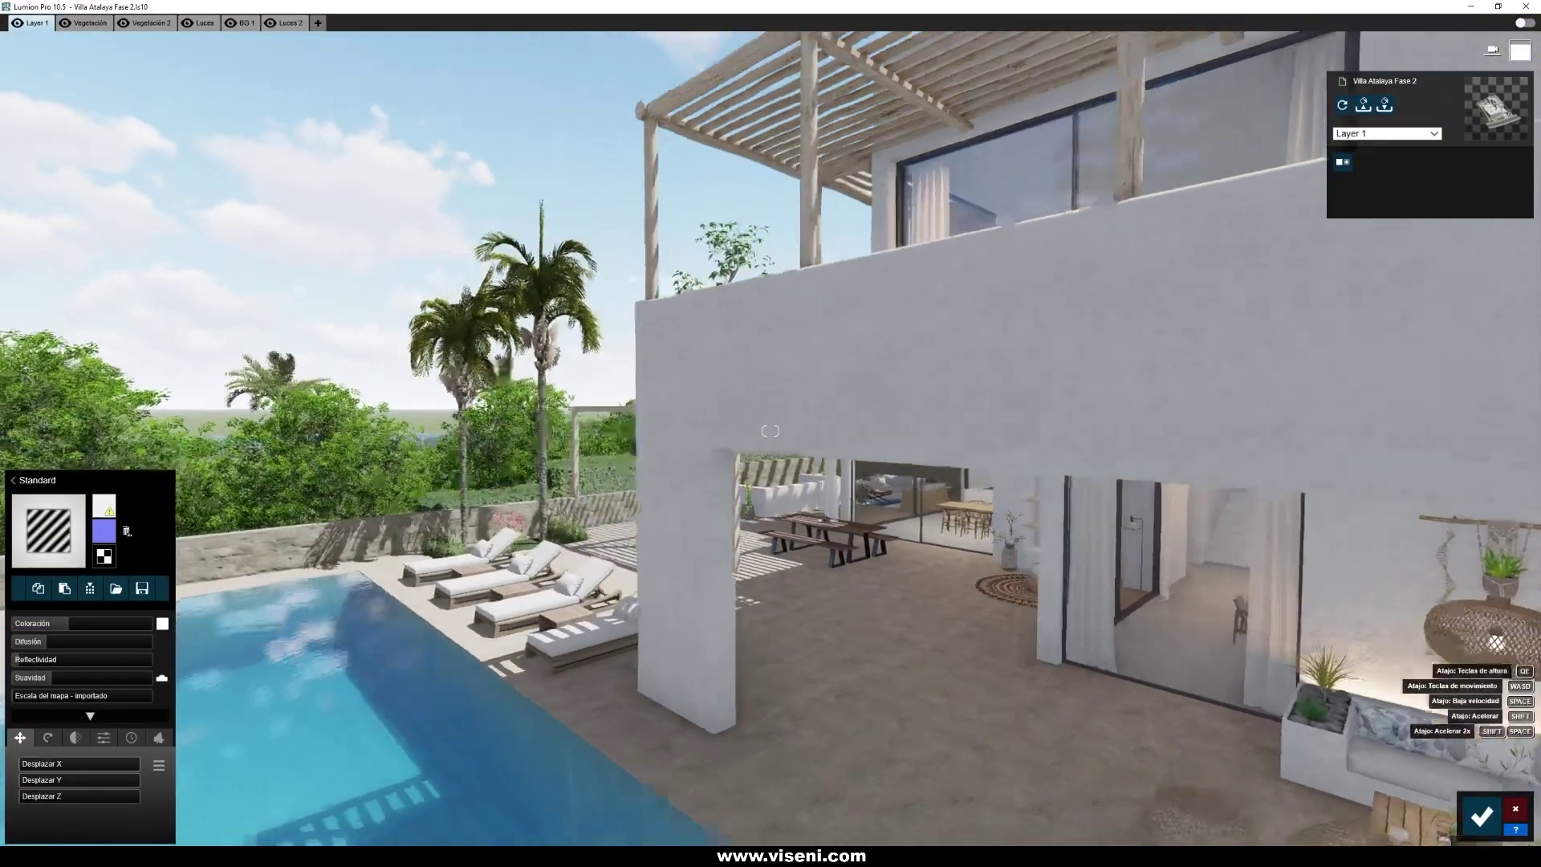
key(w)
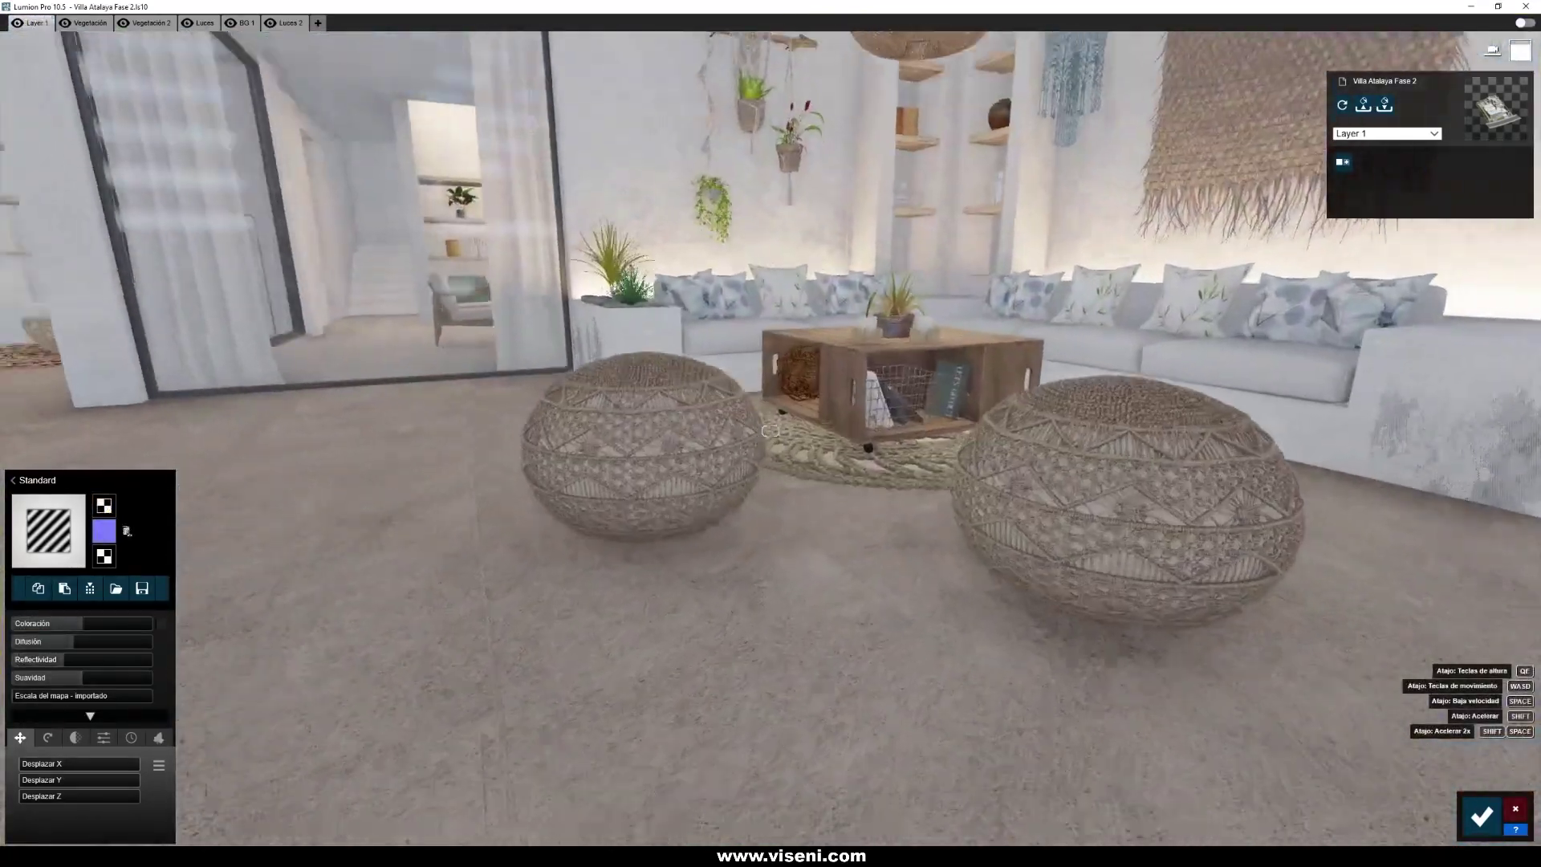
key(w)
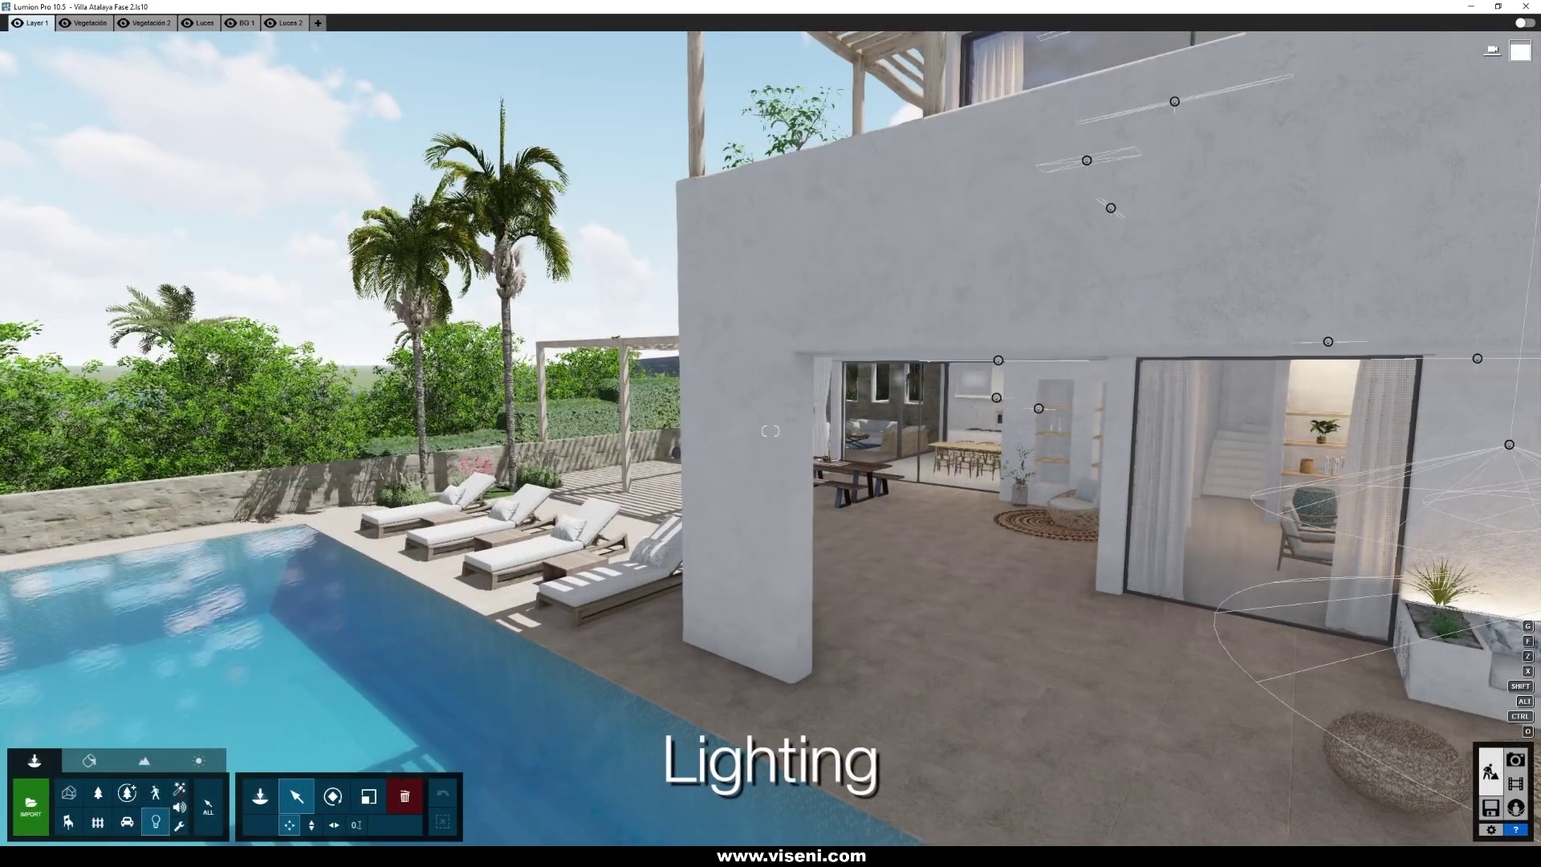
Step: Approach the built-in lounge corner and select the line light behind the sofa below the woven wall hanging
key(s)
key(a)
right_drag(770, 434, 1116, 433)
key(w)
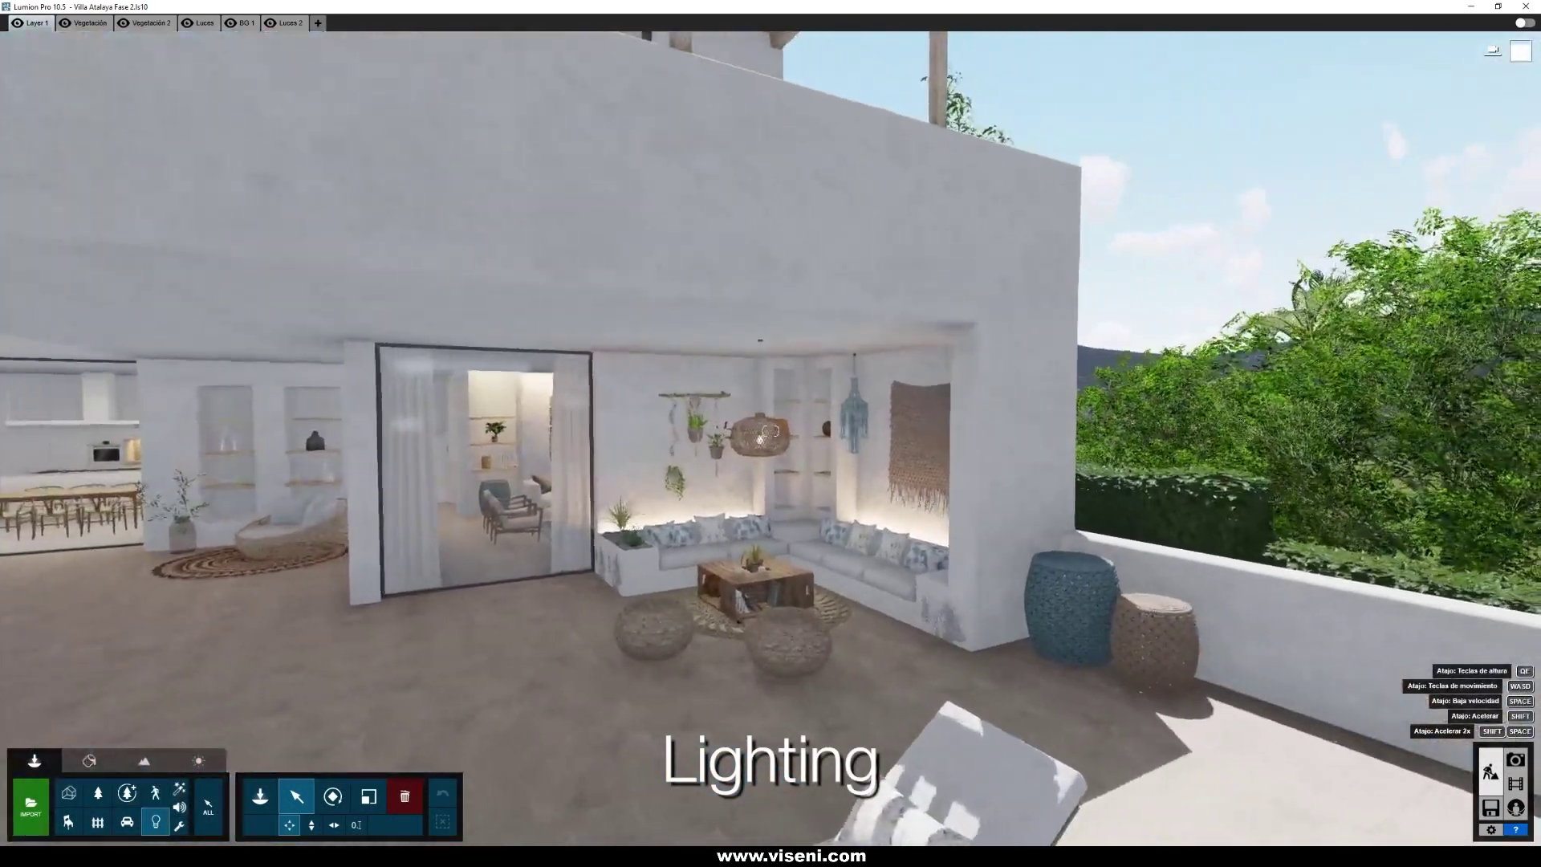
key(s)
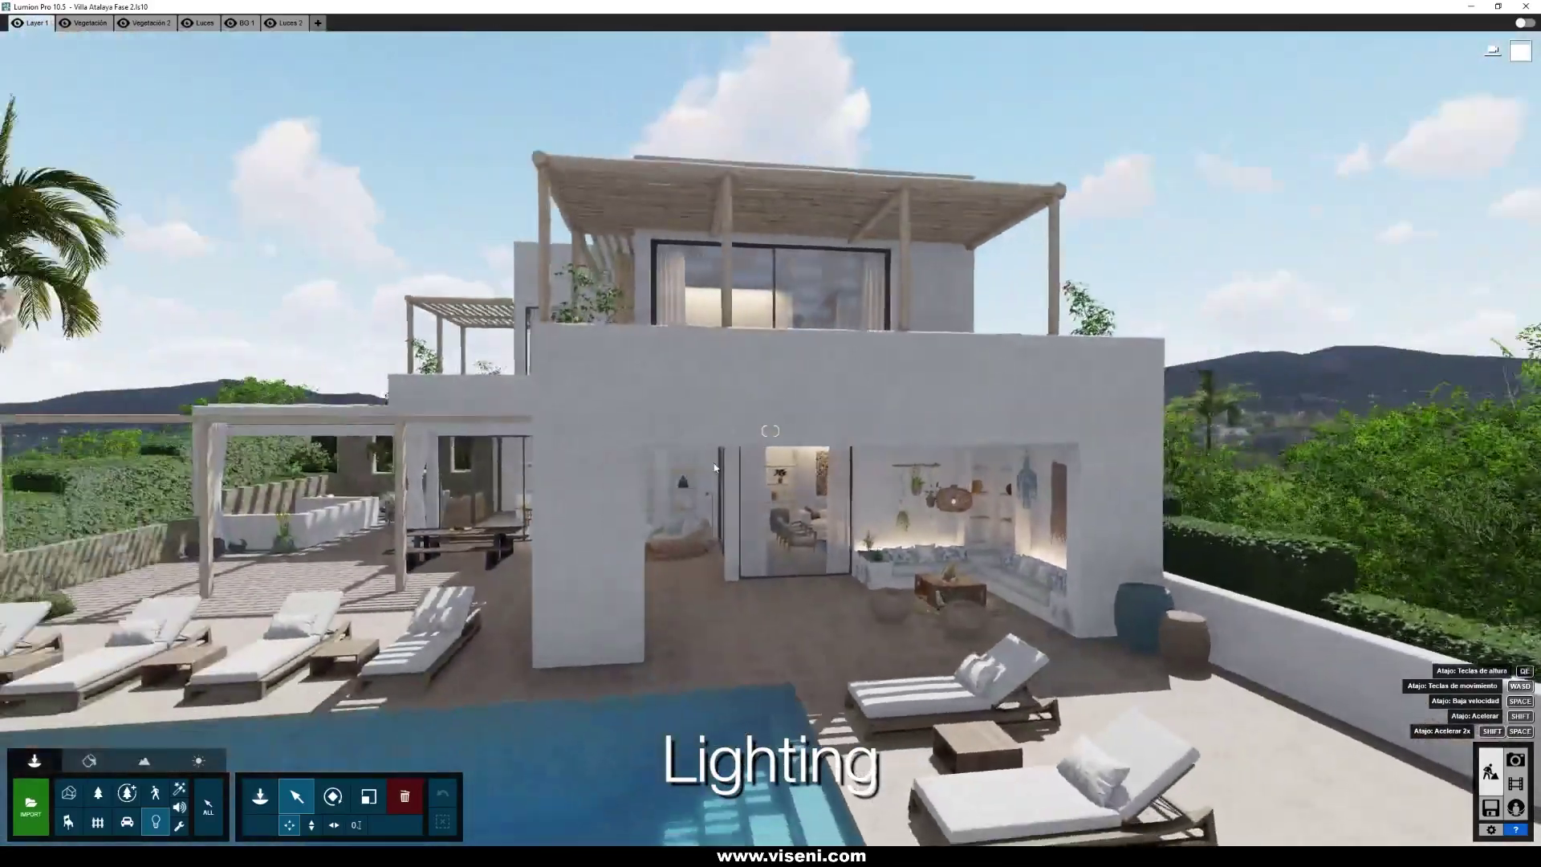
right_drag(595, 580, 507, 580)
right_drag(880, 448, 680, 470)
key(w)
key(w)
right_drag(514, 474, 664, 548)
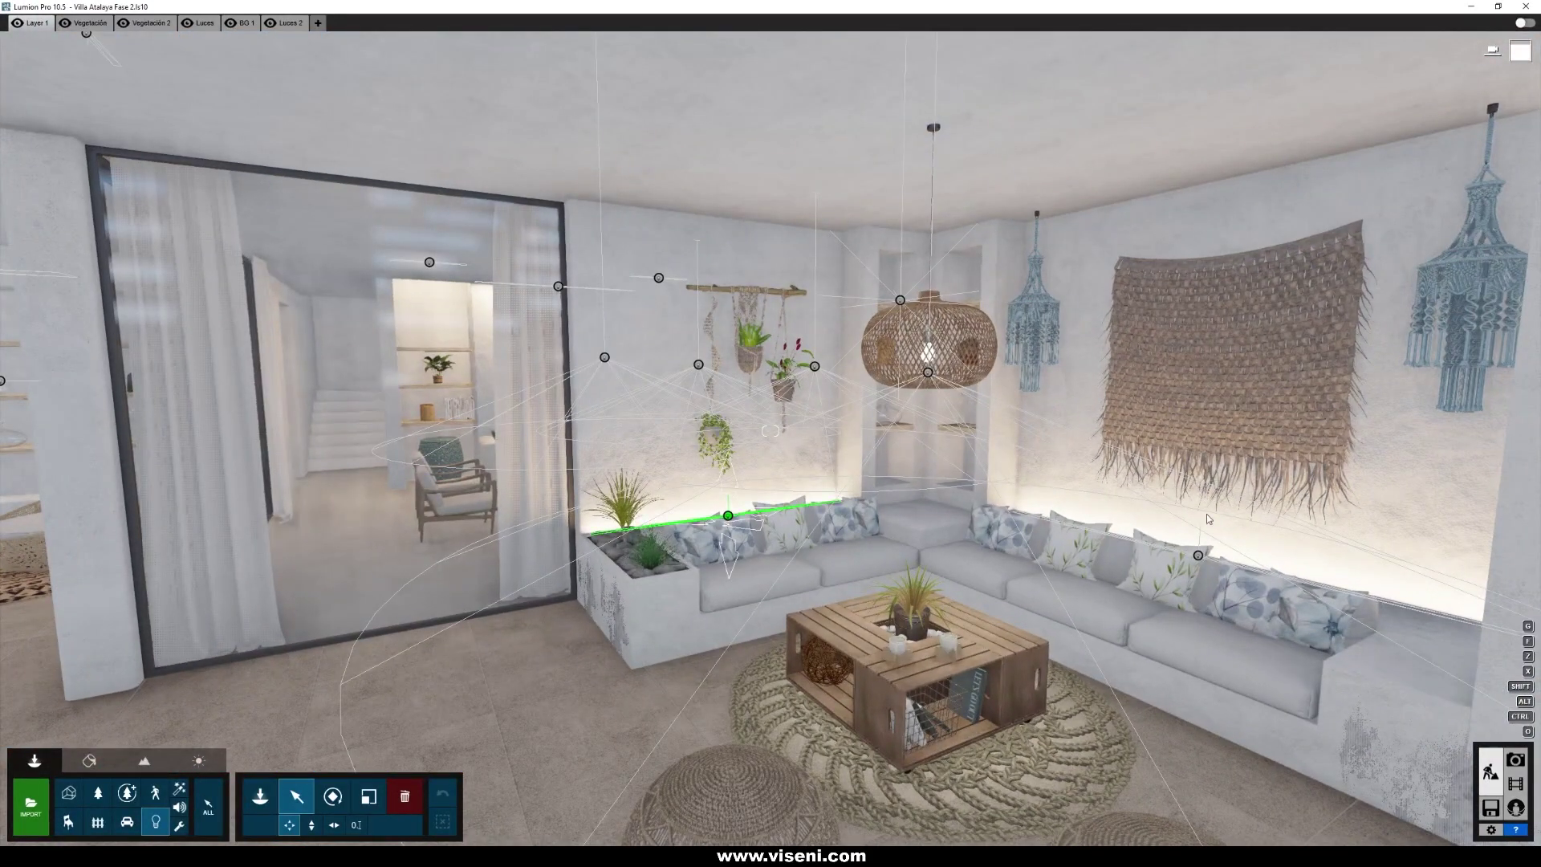
click(1198, 555)
Step: Examine the lighting in the kitchen, living room and lounge from the terrace and from above the pergola
key(s)
right_drag(808, 527, 741, 369)
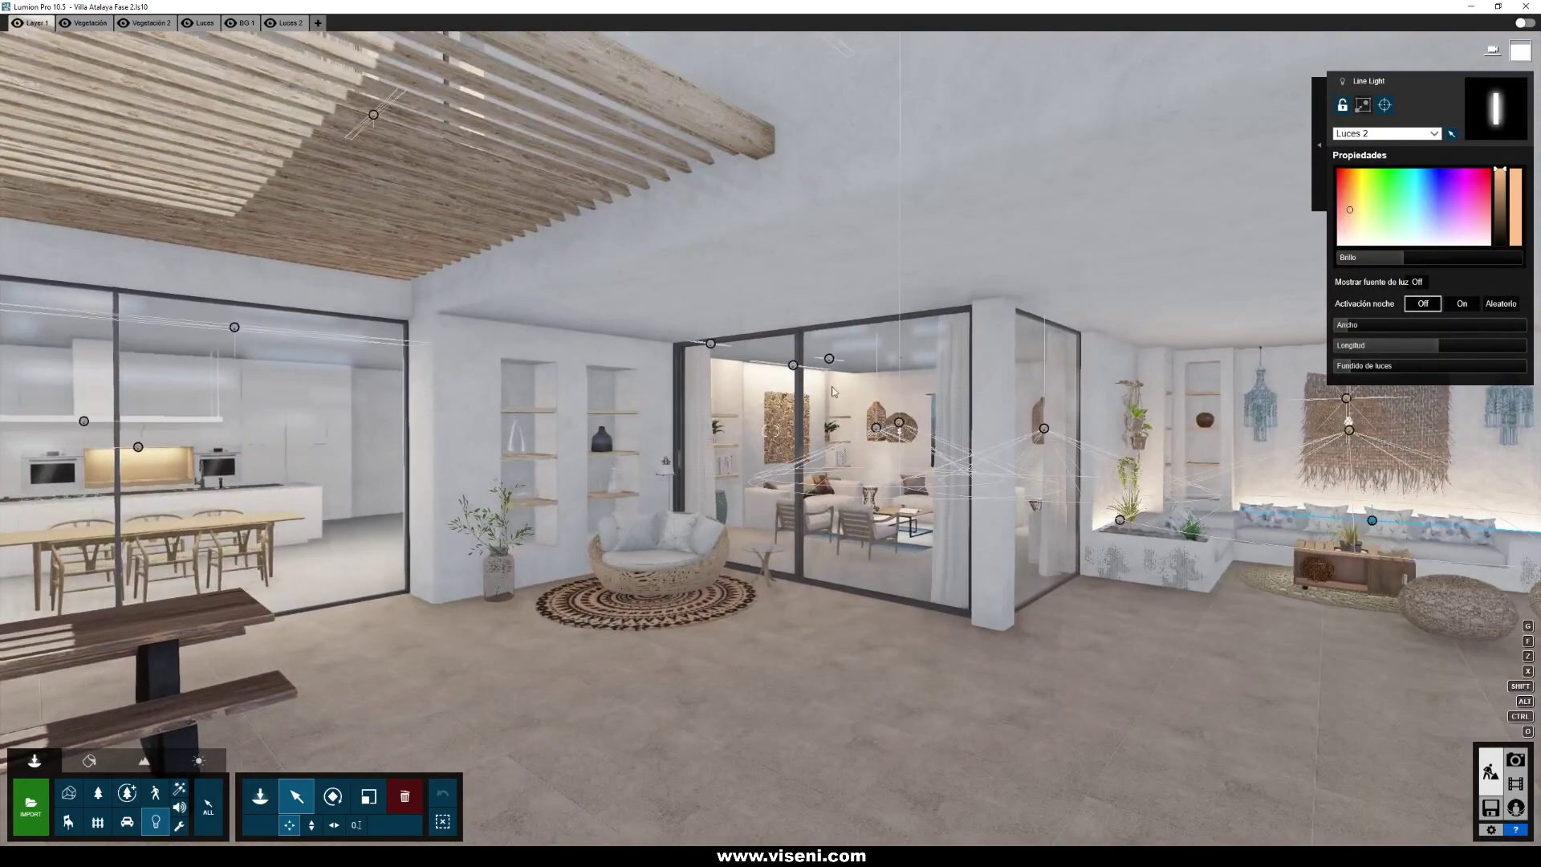
right_drag(931, 412, 798, 345)
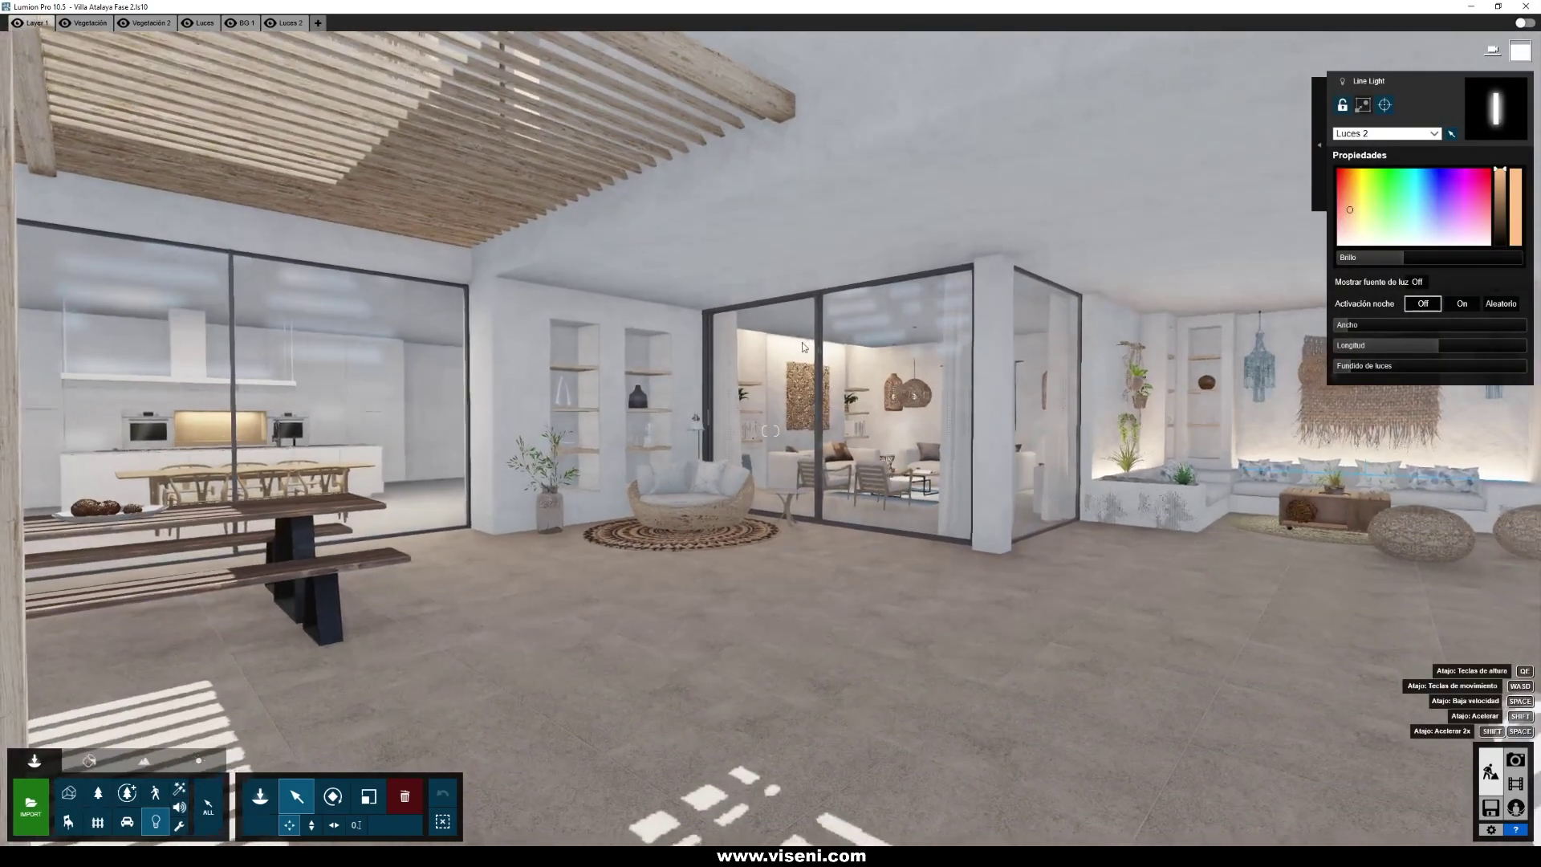
key(s)
key(q)
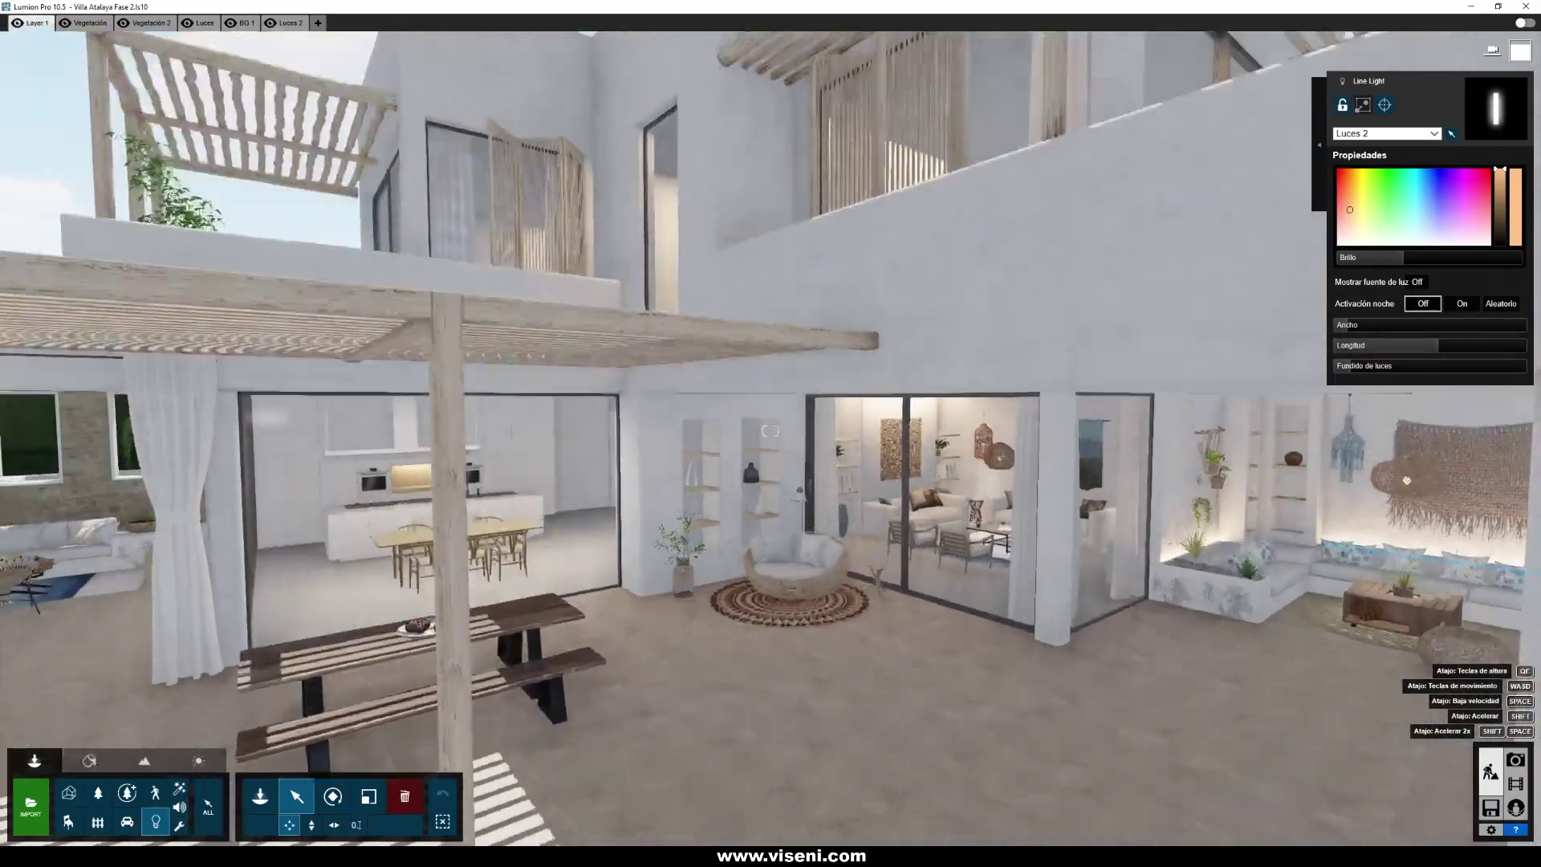
key(s)
key(e)
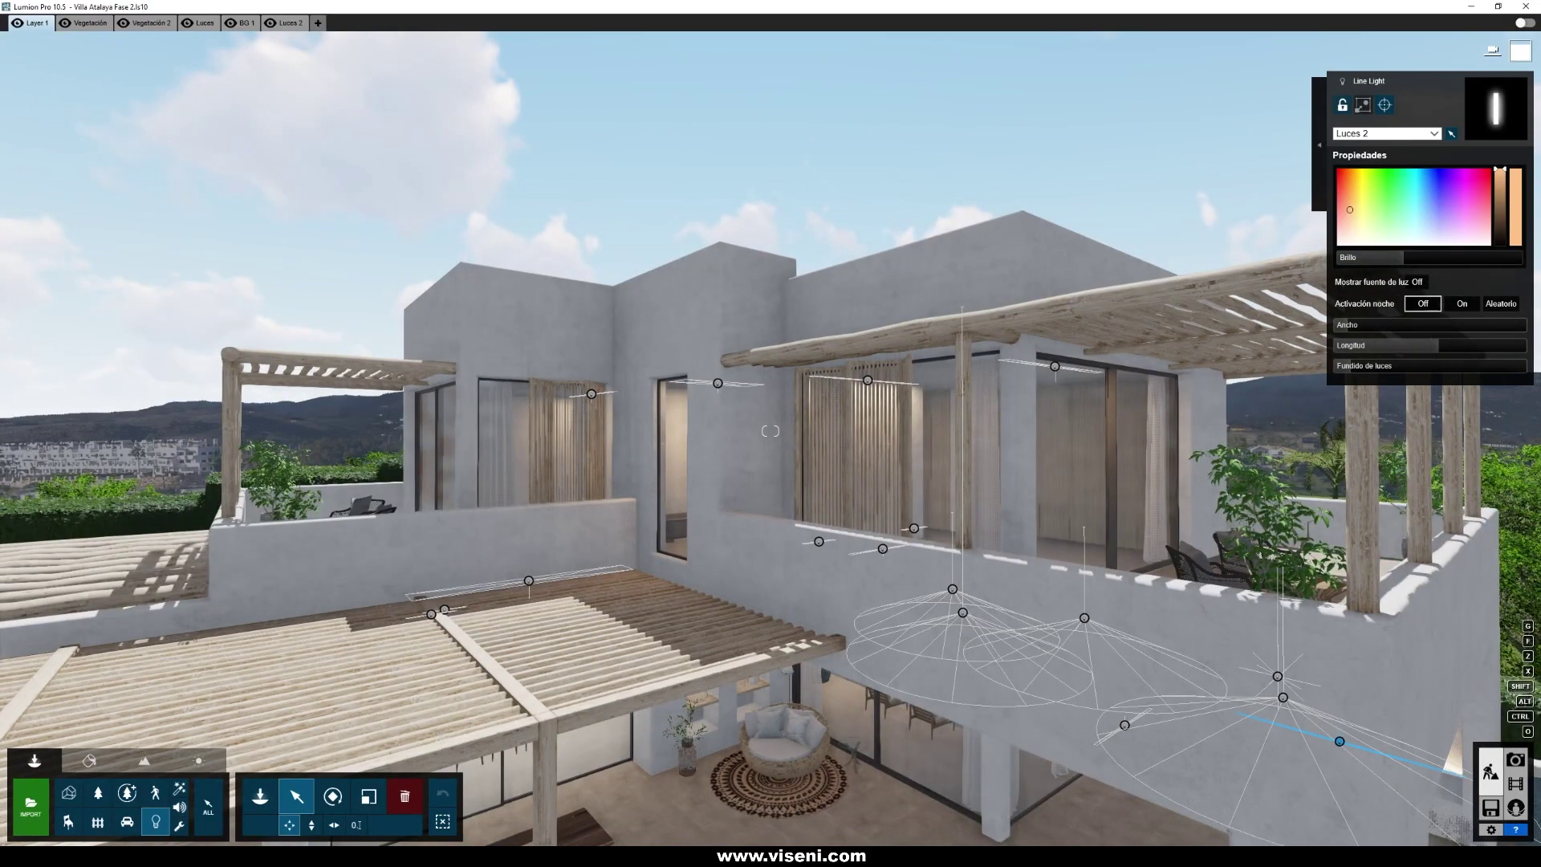
Step: Inspect the line lights behind the upper-floor windows up close and from across the pool
right_drag(584, 378, 607, 398)
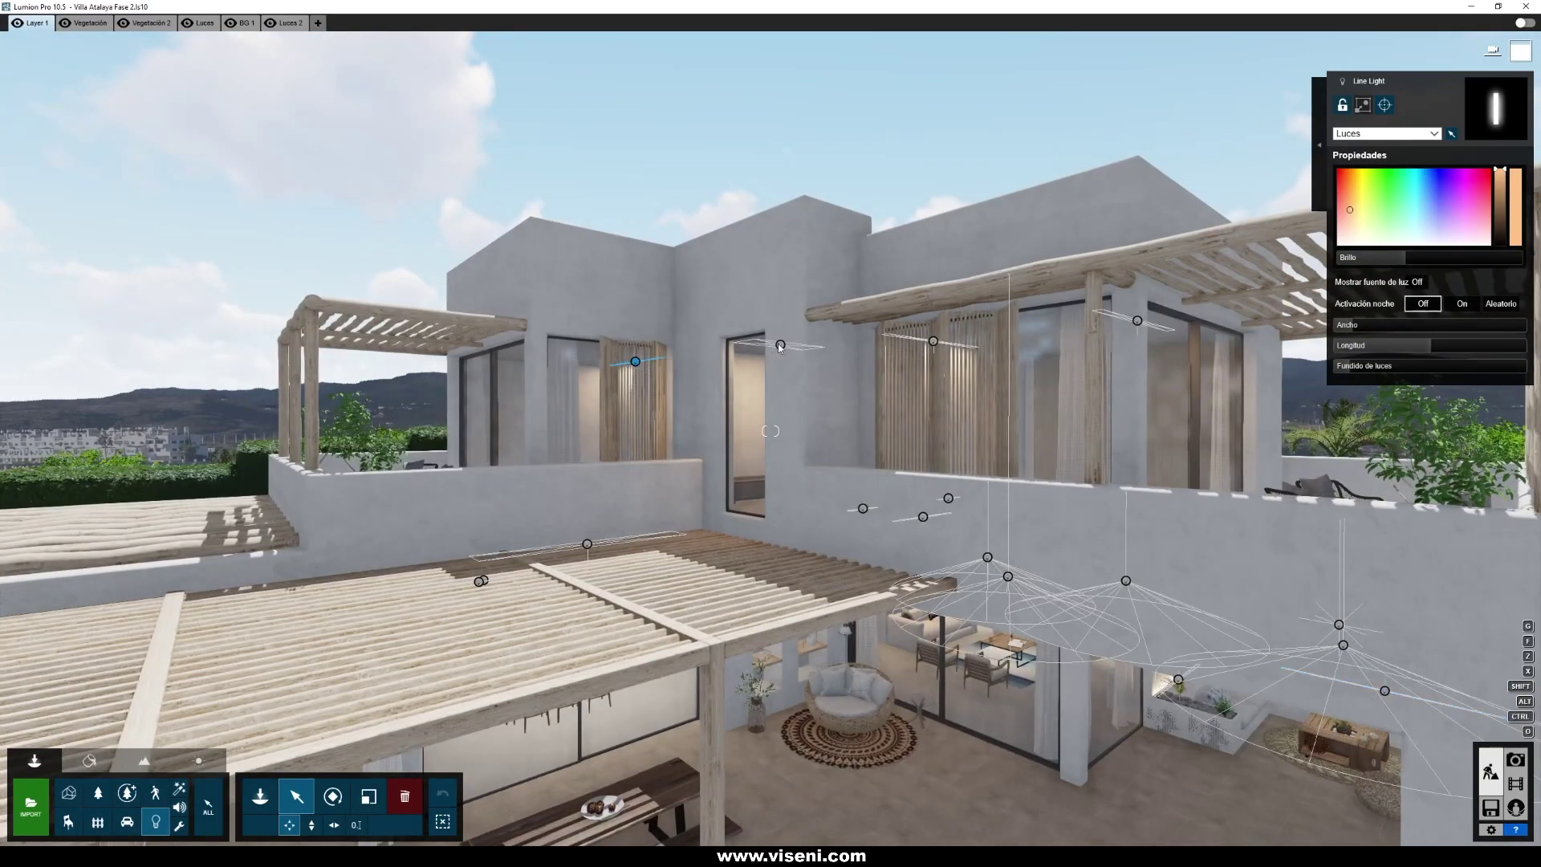
key(w)
right_drag(813, 426, 770, 433)
key(w)
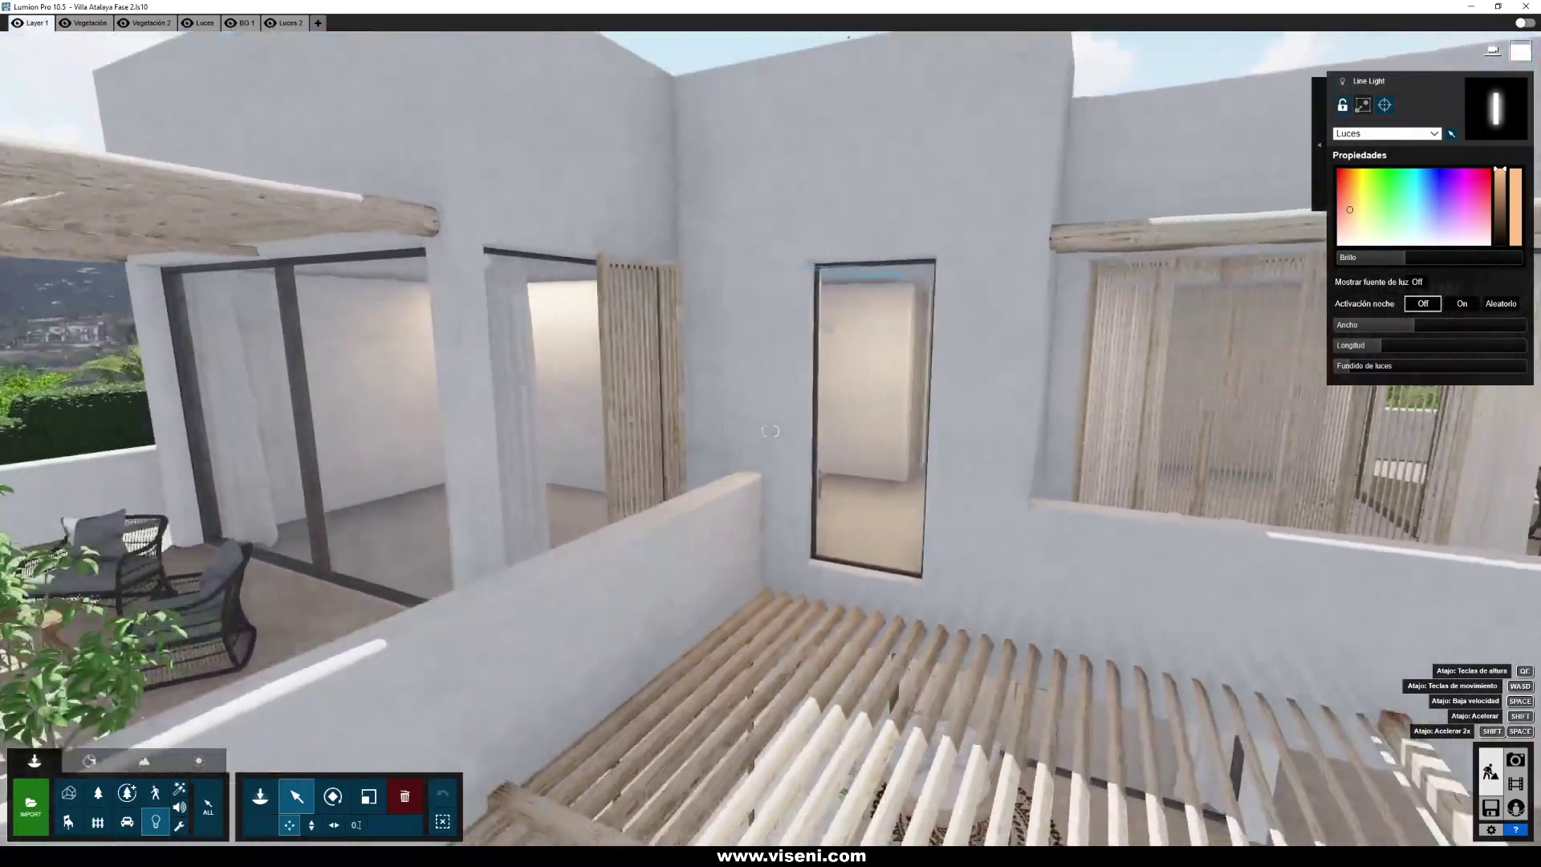
key(s)
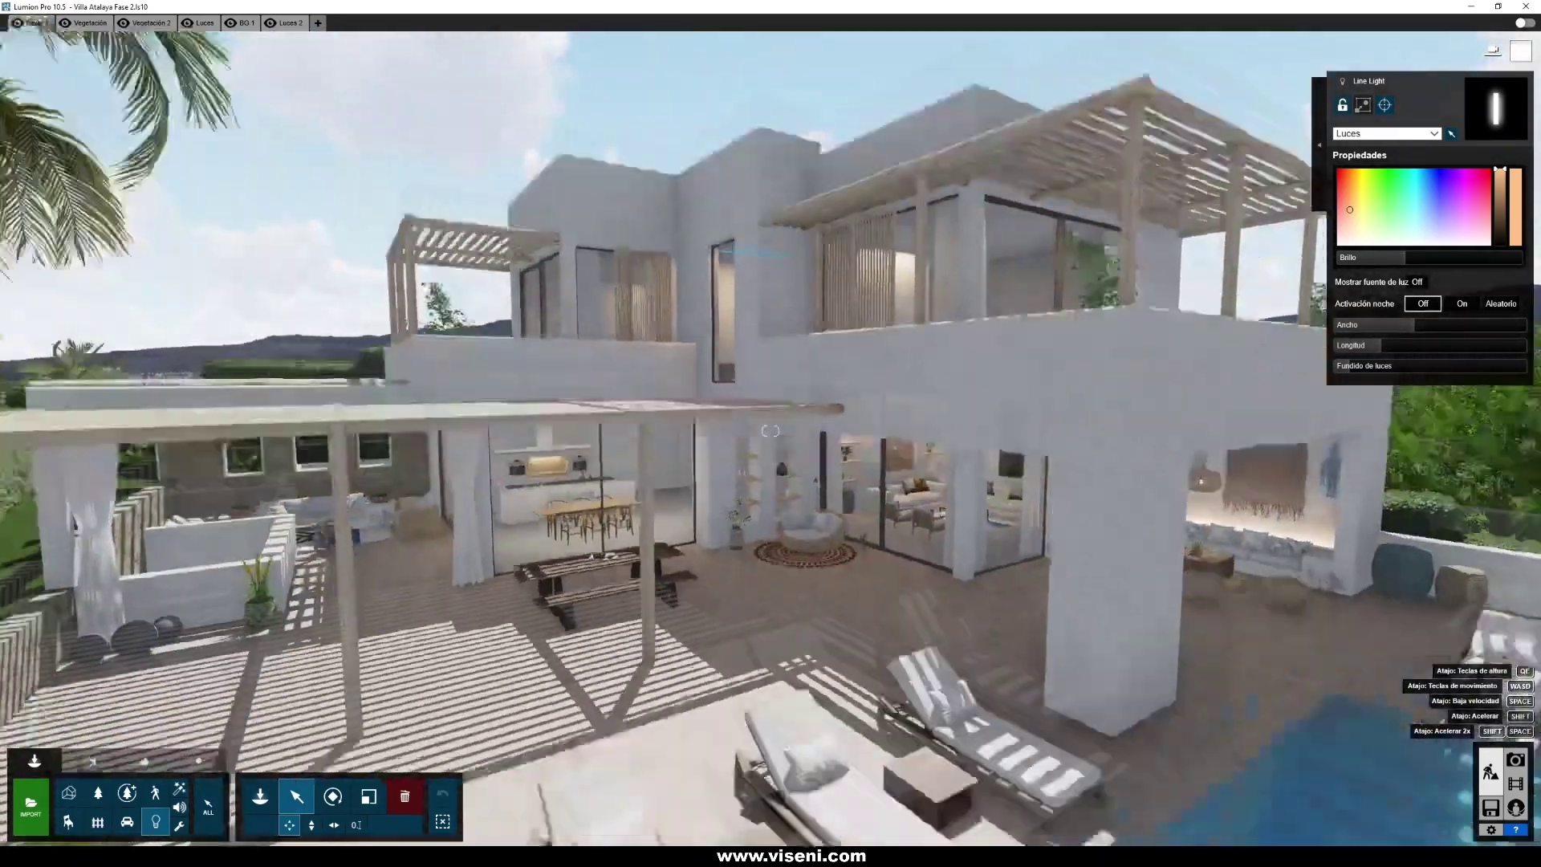
key(s)
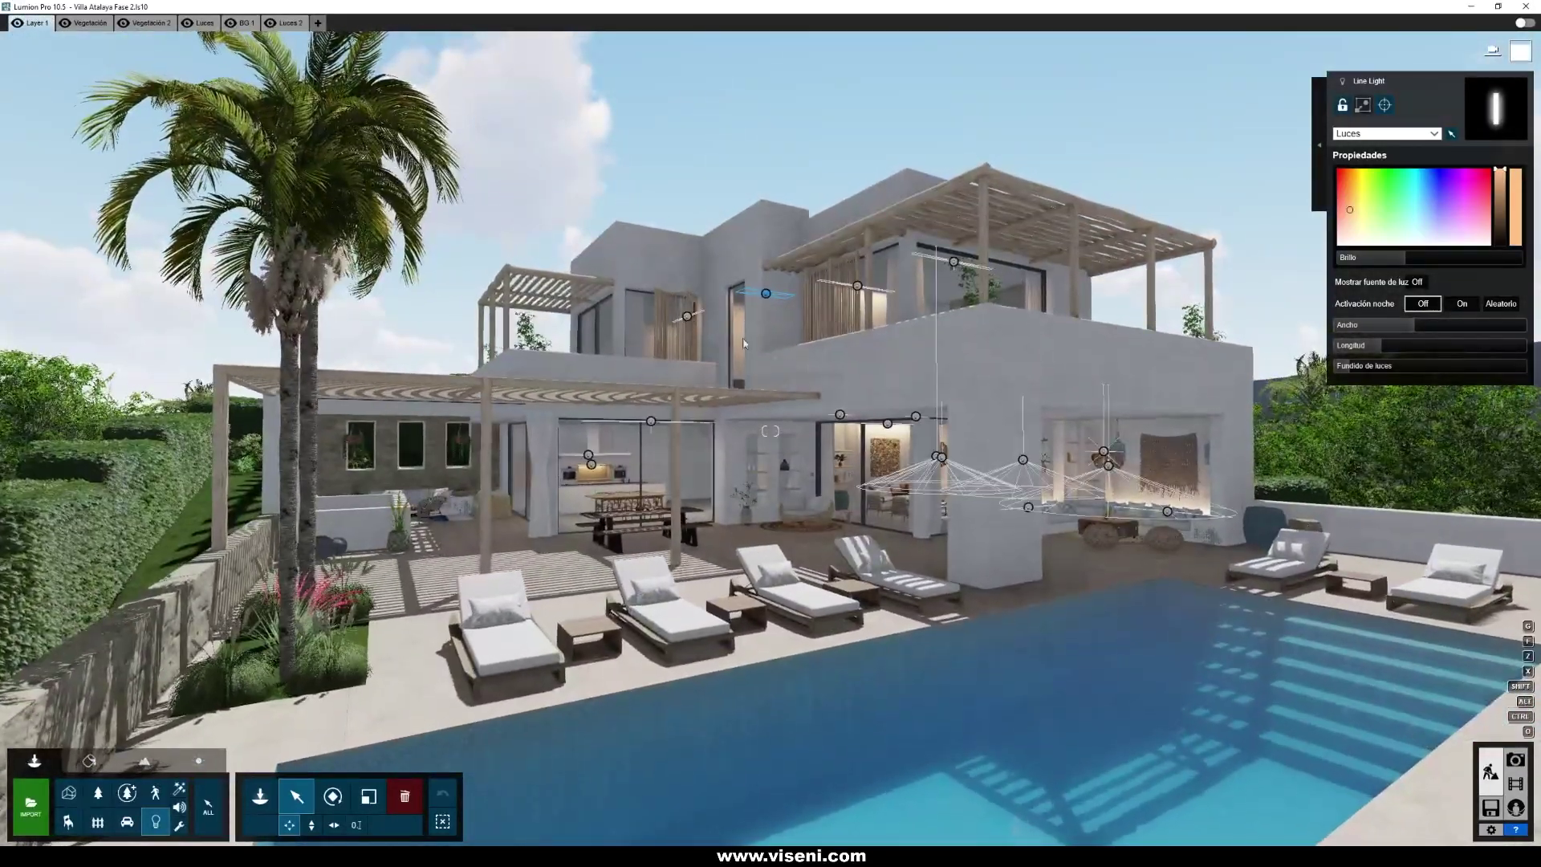
Step: Examine the decoration in the wall niches by the round wicker armchair and in the built-in lounge corner
key(w)
key(w)
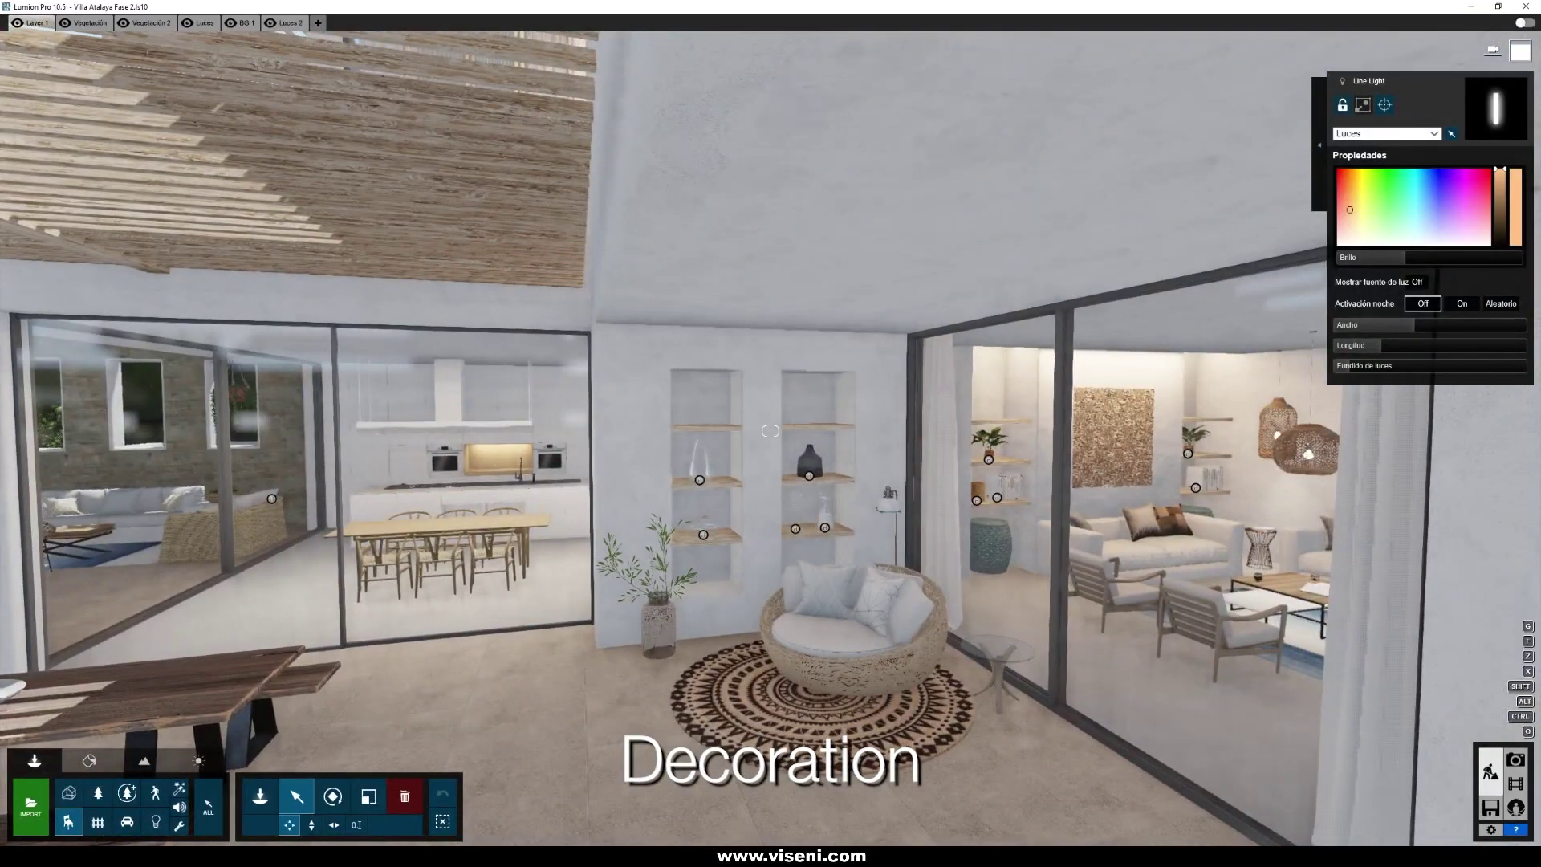
key(w)
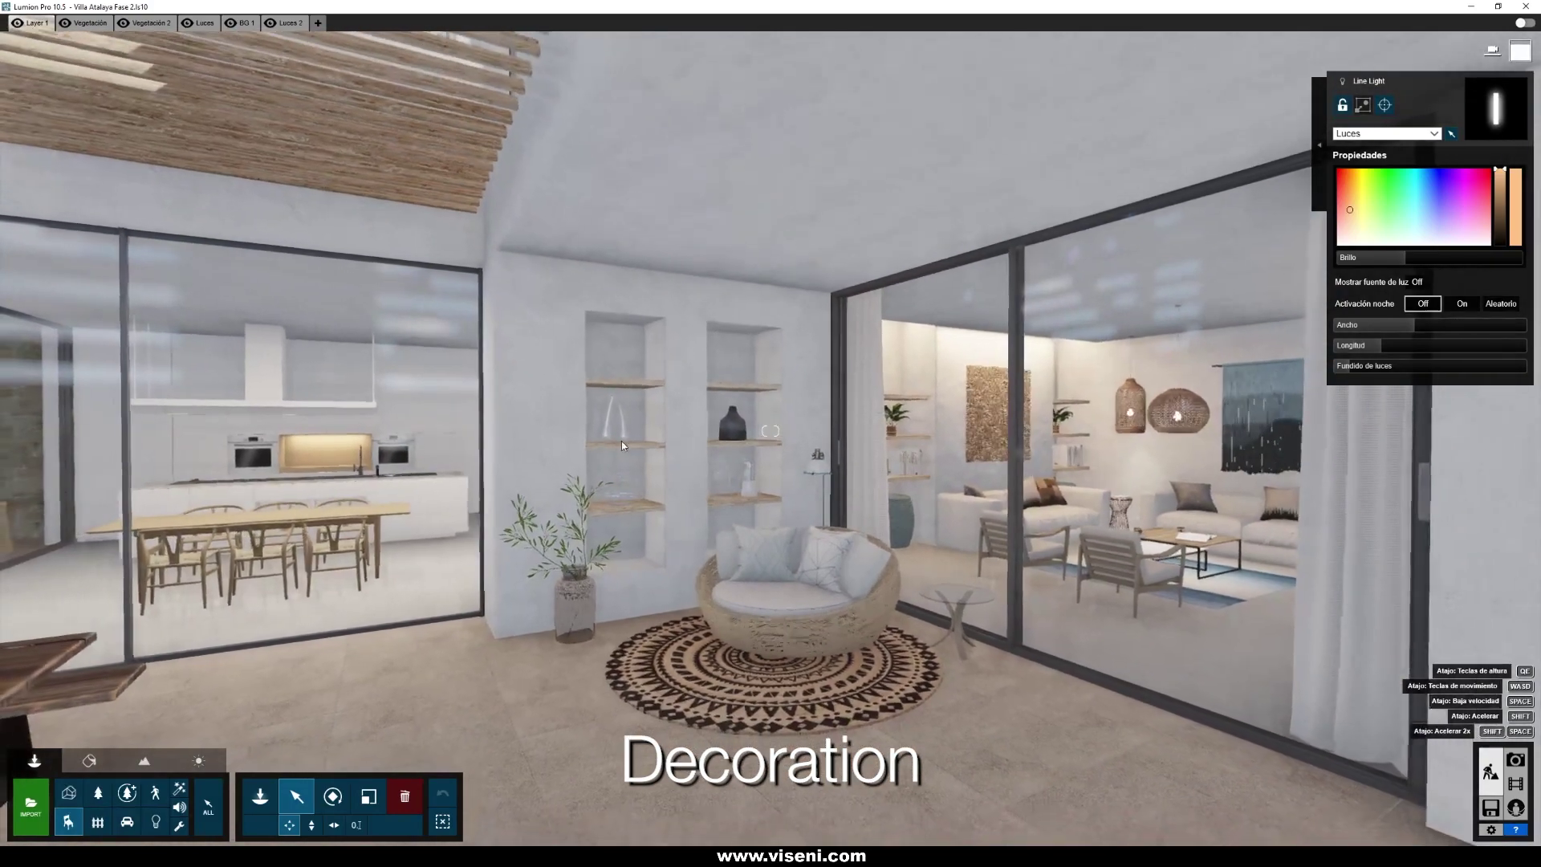
key(d)
right_drag(771, 432, 863, 388)
key(d)
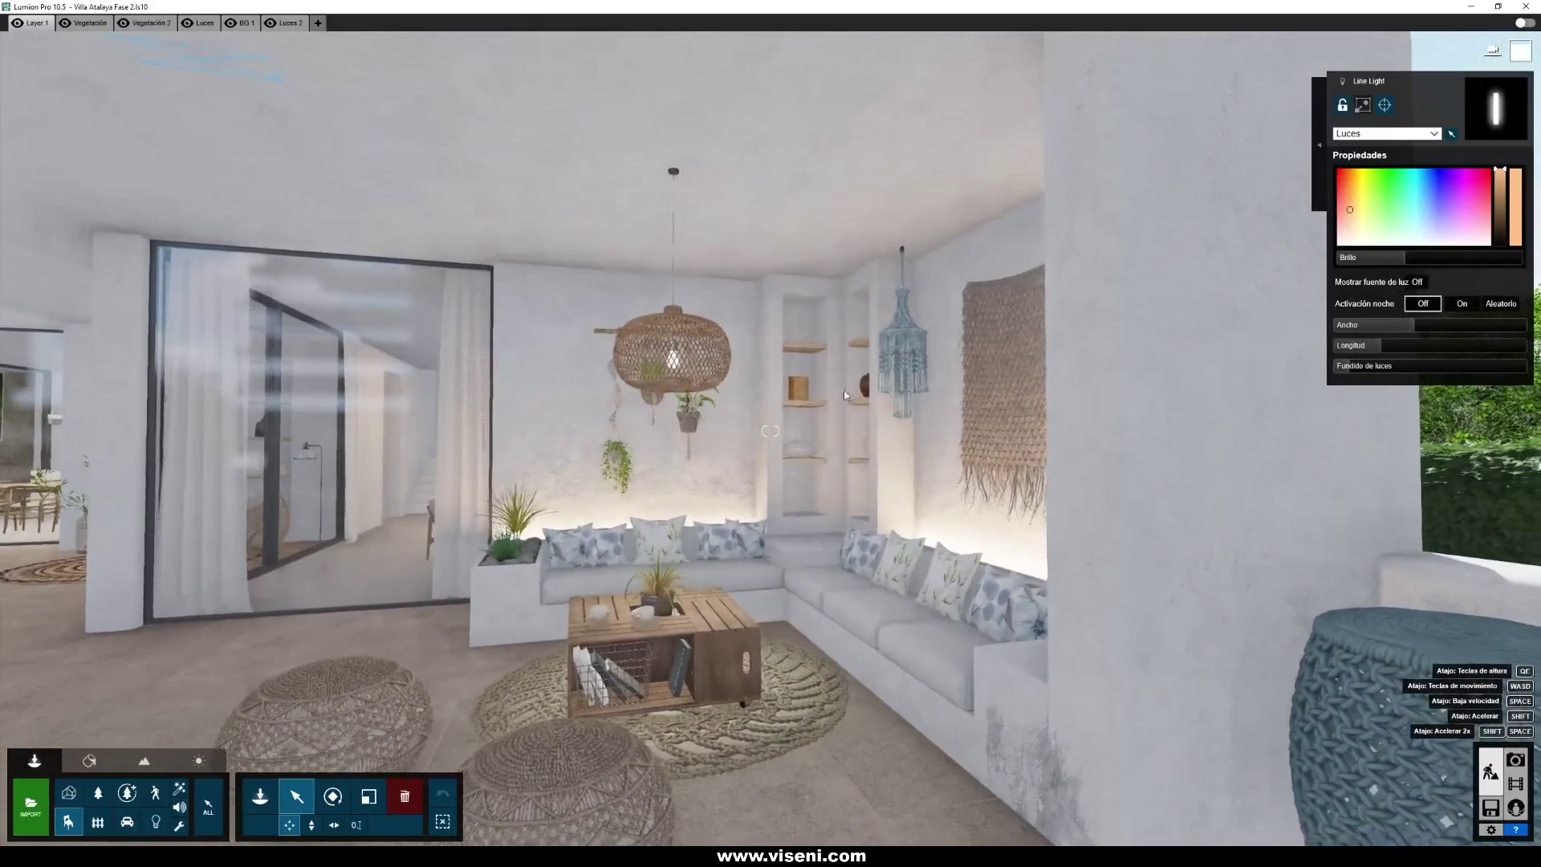
Step: Inspect the vegetation beside the pergola, including the palms, flowering shrubs, hedges and the trees beyond the stone wall
key(s)
right_drag(865, 479, 674, 486)
key(a)
key(w)
key(q)
right_drag(835, 442, 762, 438)
key(a)
key(s)
key(s)
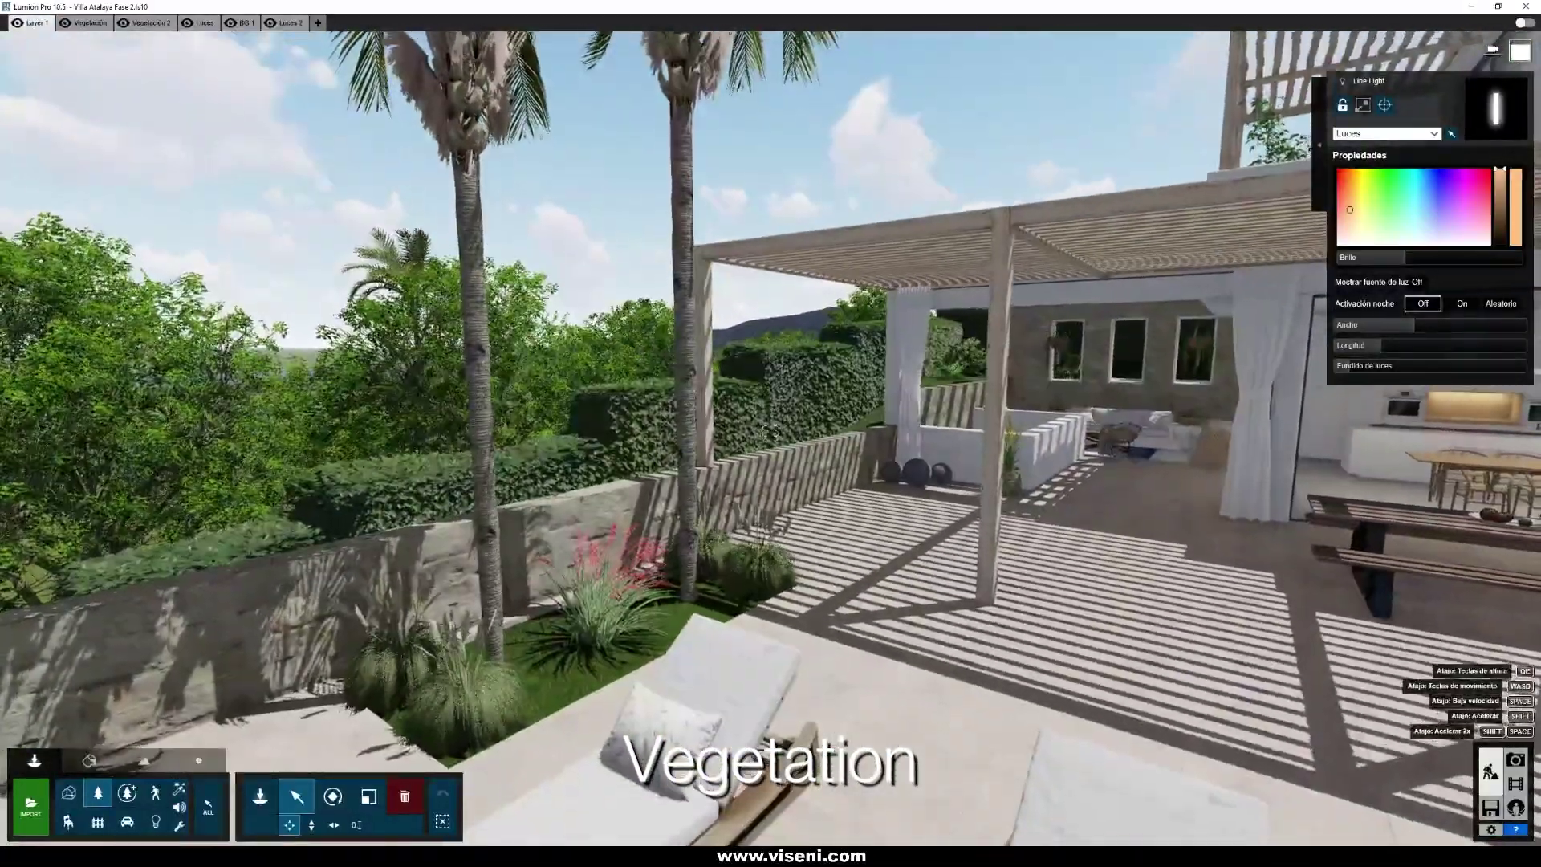
key(w)
key(q)
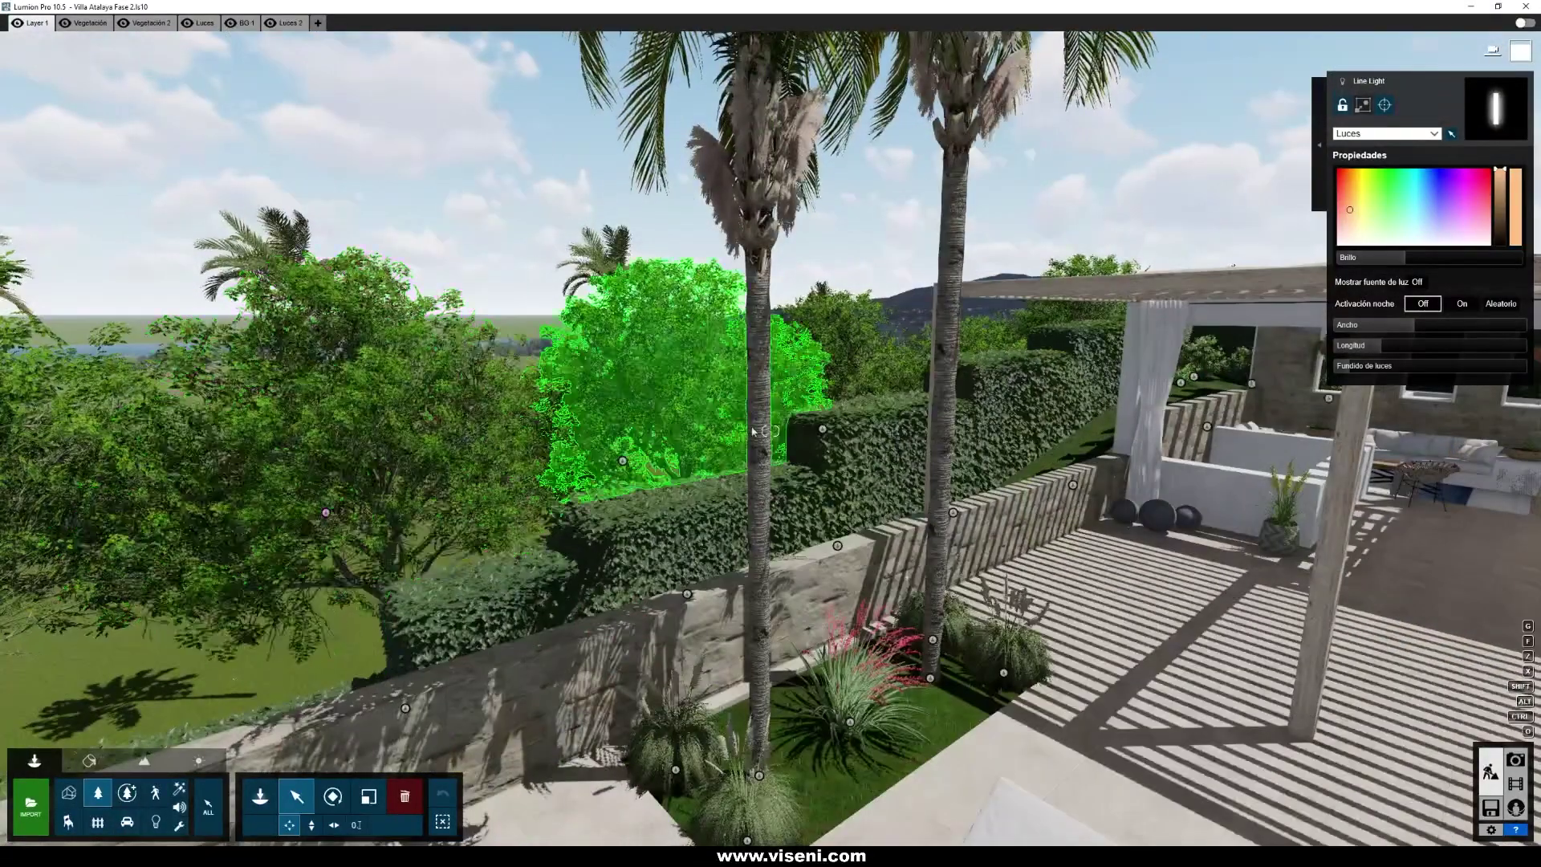
right_drag(753, 431, 1054, 279)
key(s)
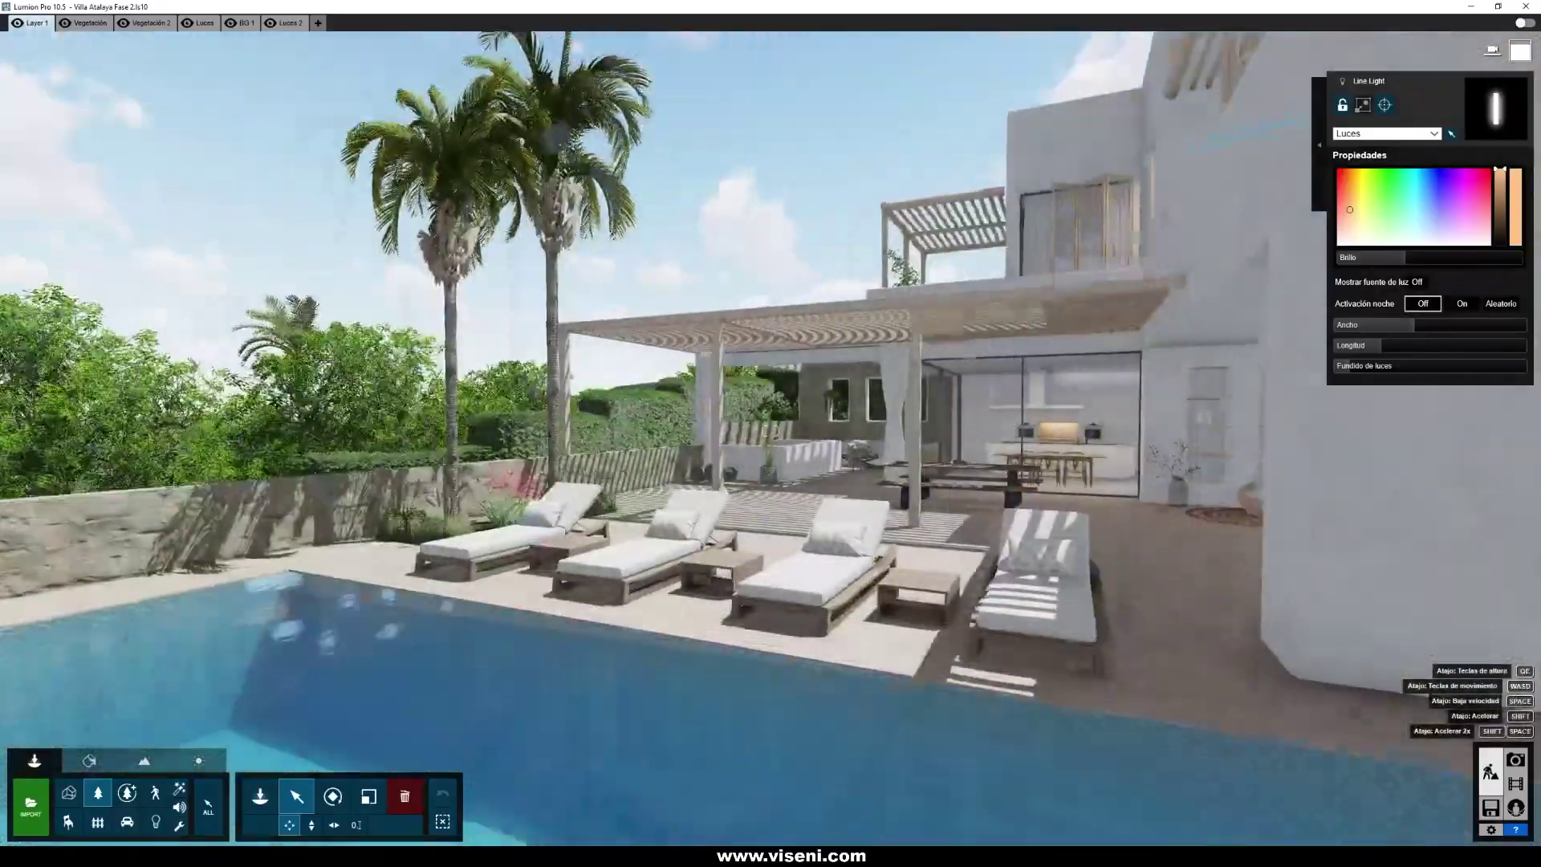
Step: Examine the environment around the villa from above, including the open lawn, access road, trees, town and hill backdrop
key(a)
right_drag(771, 430, 599, 512)
key(d)
key(d)
key(s)
key(w)
key(a)
key(w)
key(s)
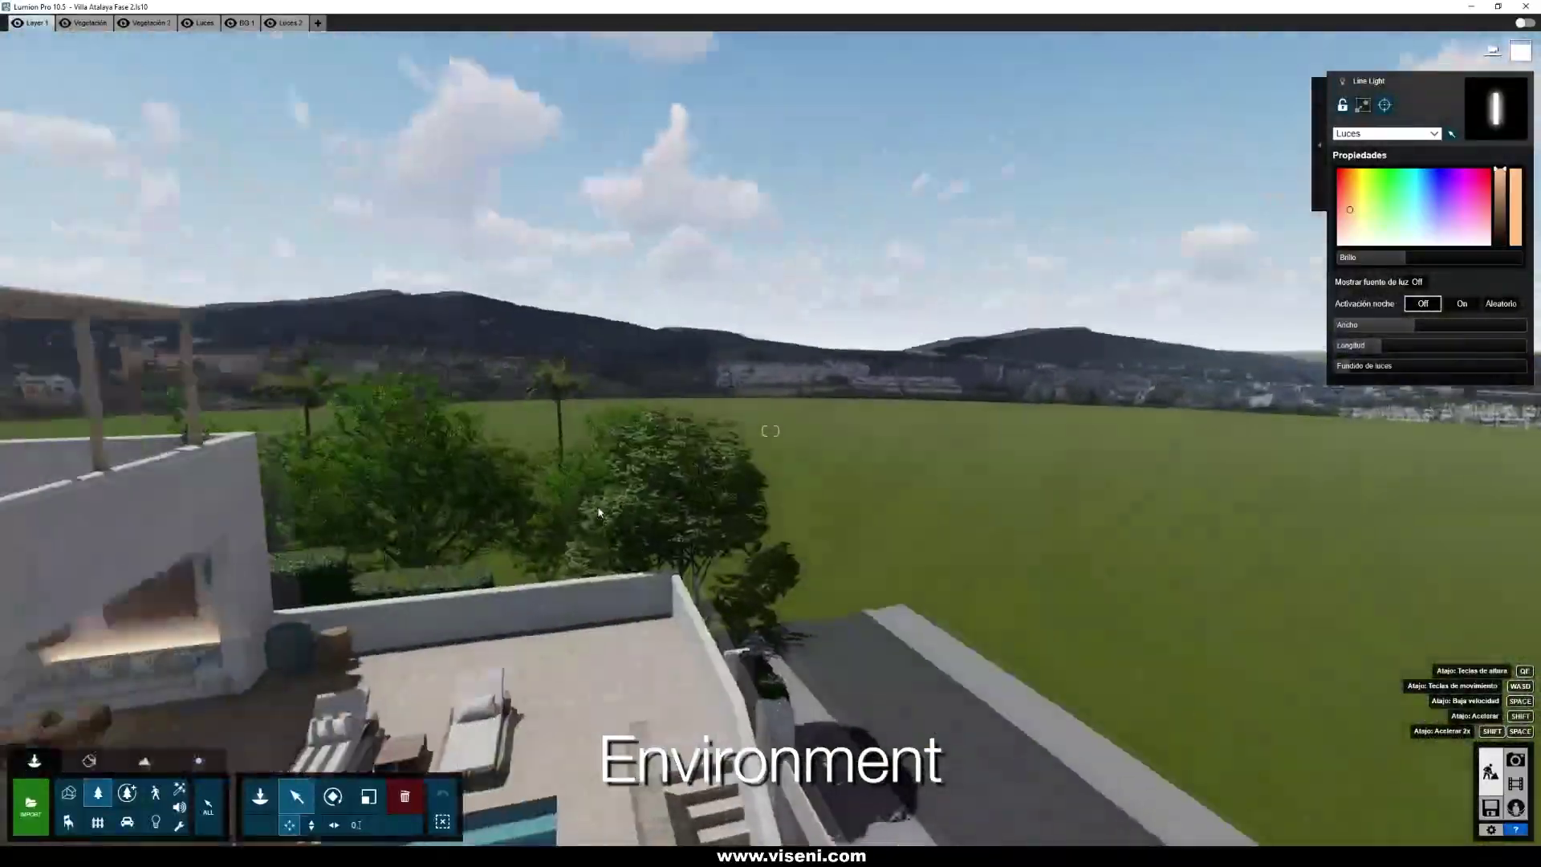
right_drag(974, 447, 814, 565)
key(s)
mouse_move(770, 432)
right_down()
mouse_move(1053, 352)
mouse_move(770, 432)
mouse_move(521, 410)
mouse_move(582, 452)
mouse_move(769, 431)
right_up()
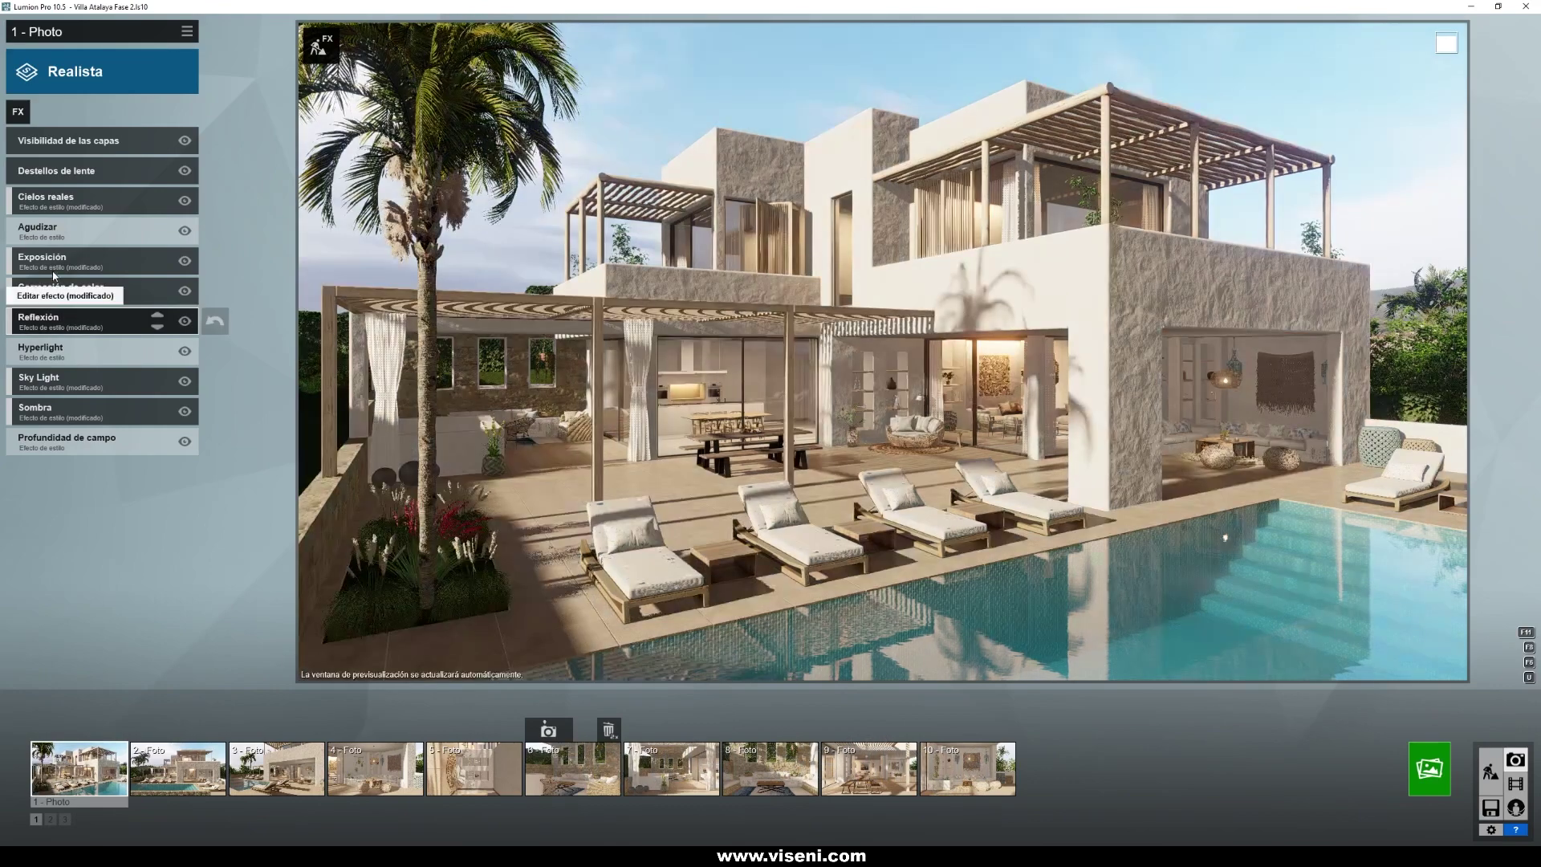
Step: Set the preview quality of photo 1's Reflexión effect to Bajo
click(55, 321)
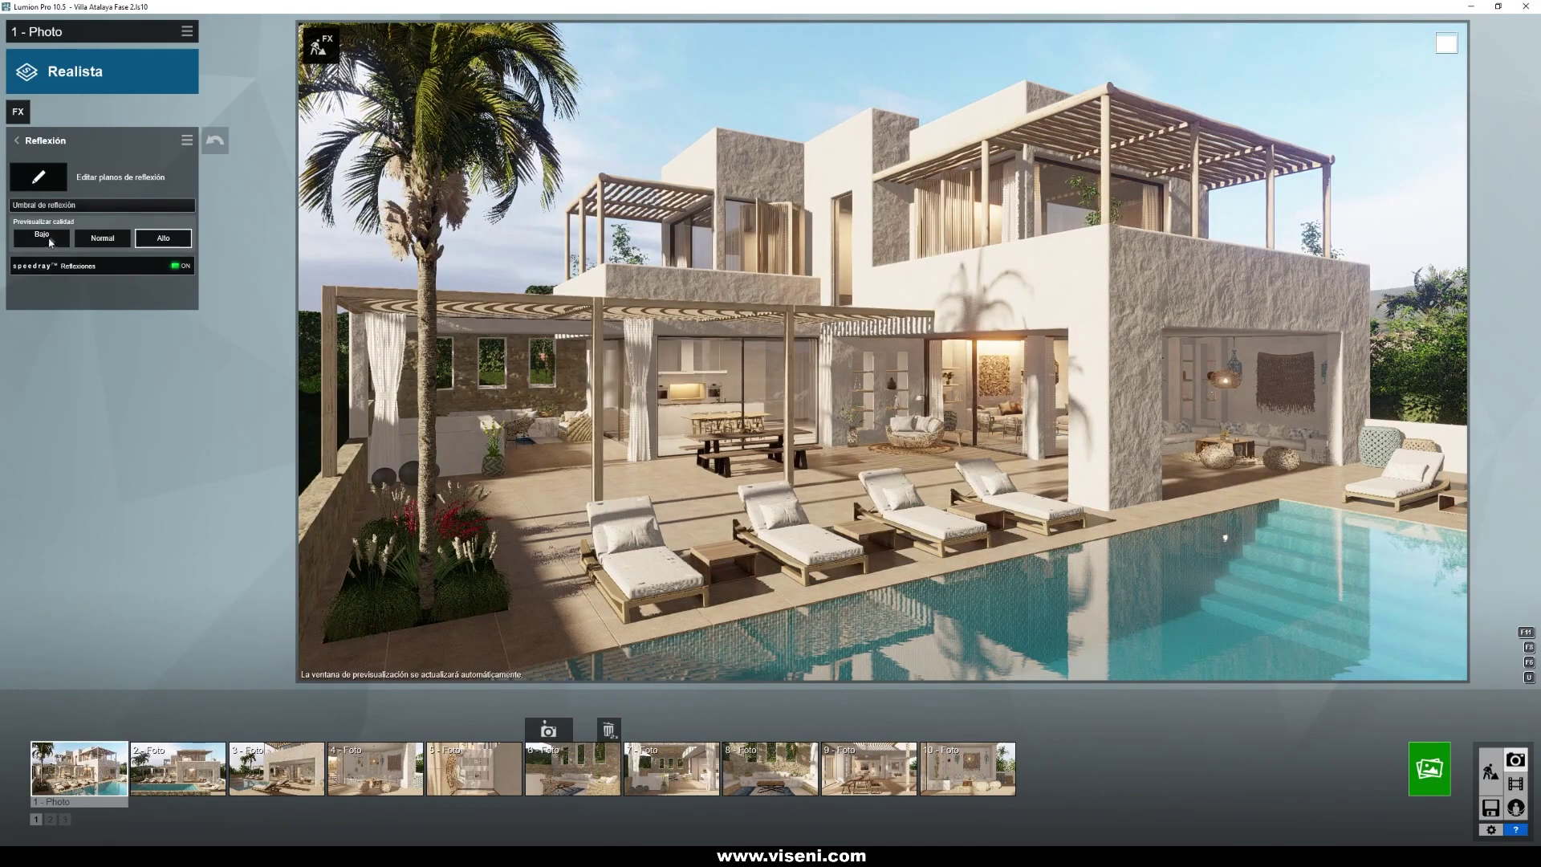
click(50, 234)
click(40, 140)
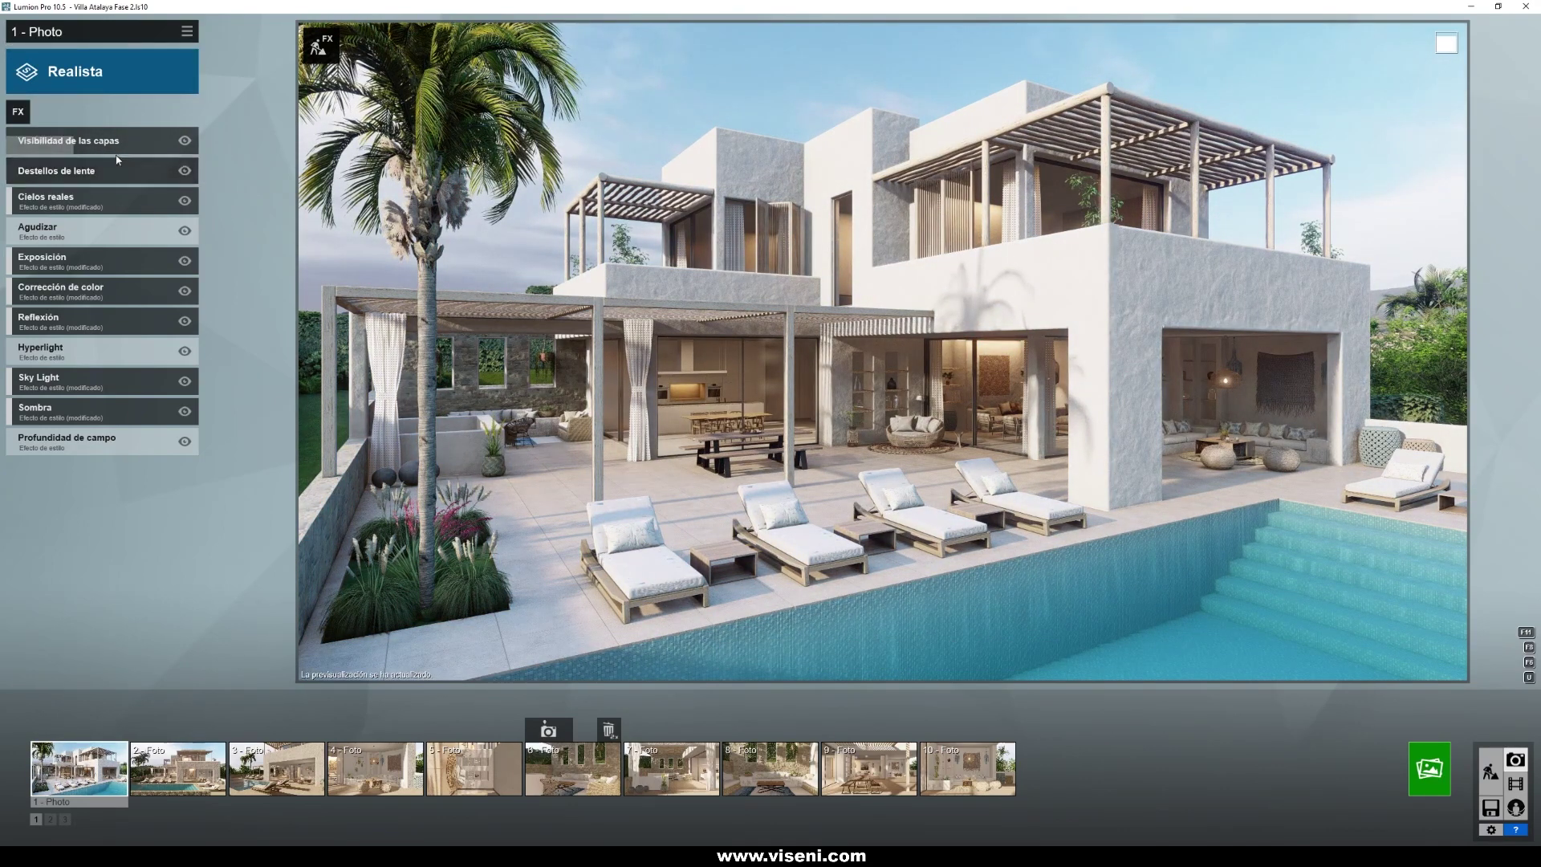
Step: Review the Destellos de lente and Cielos reales effect settings, including the Cloudy sky presets
click(69, 170)
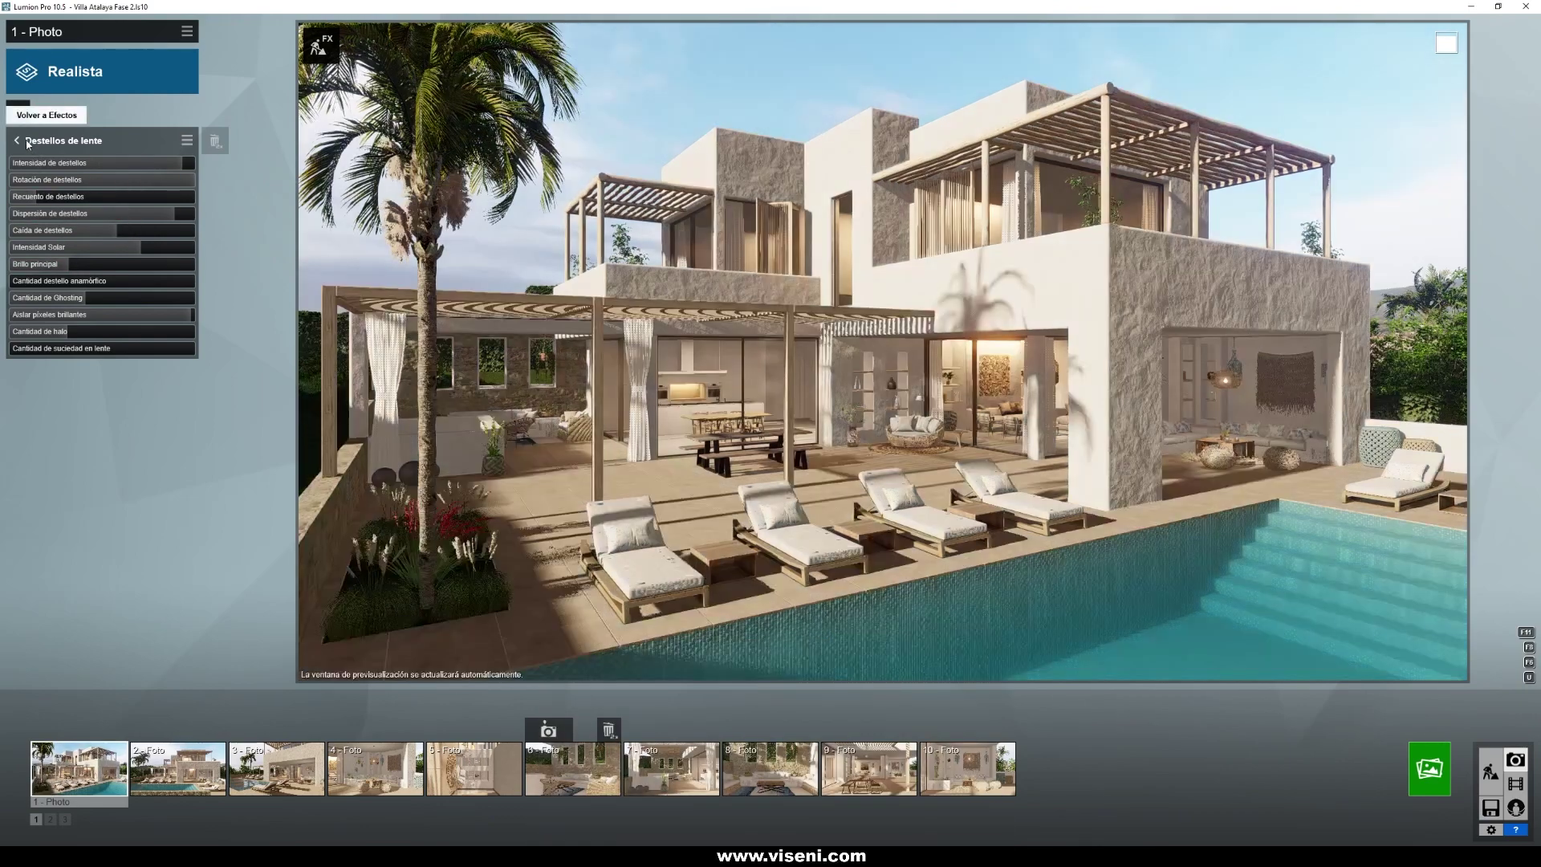
click(28, 143)
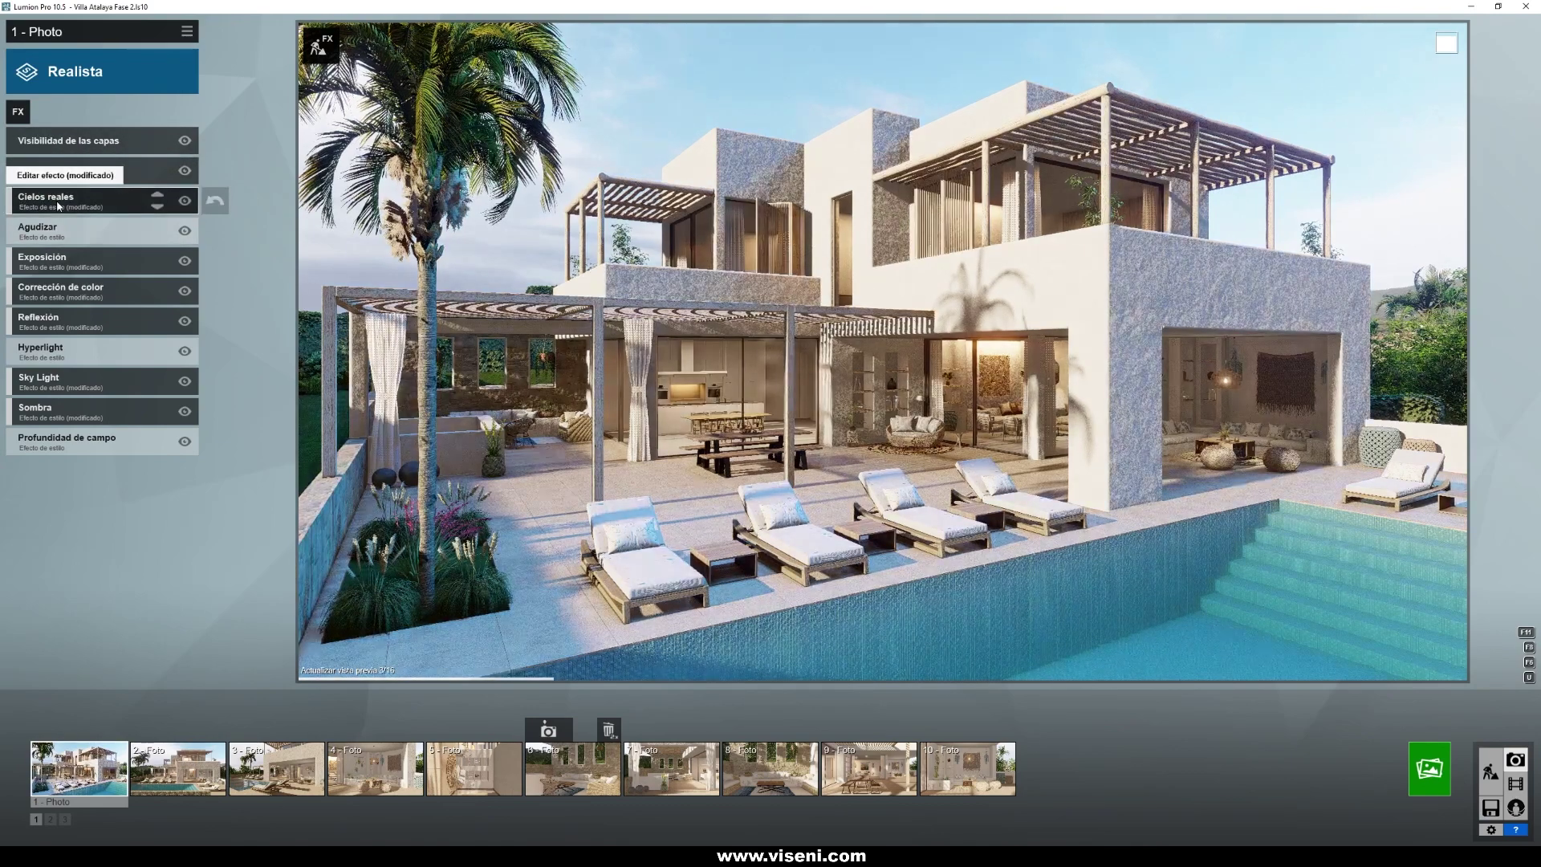
click(58, 207)
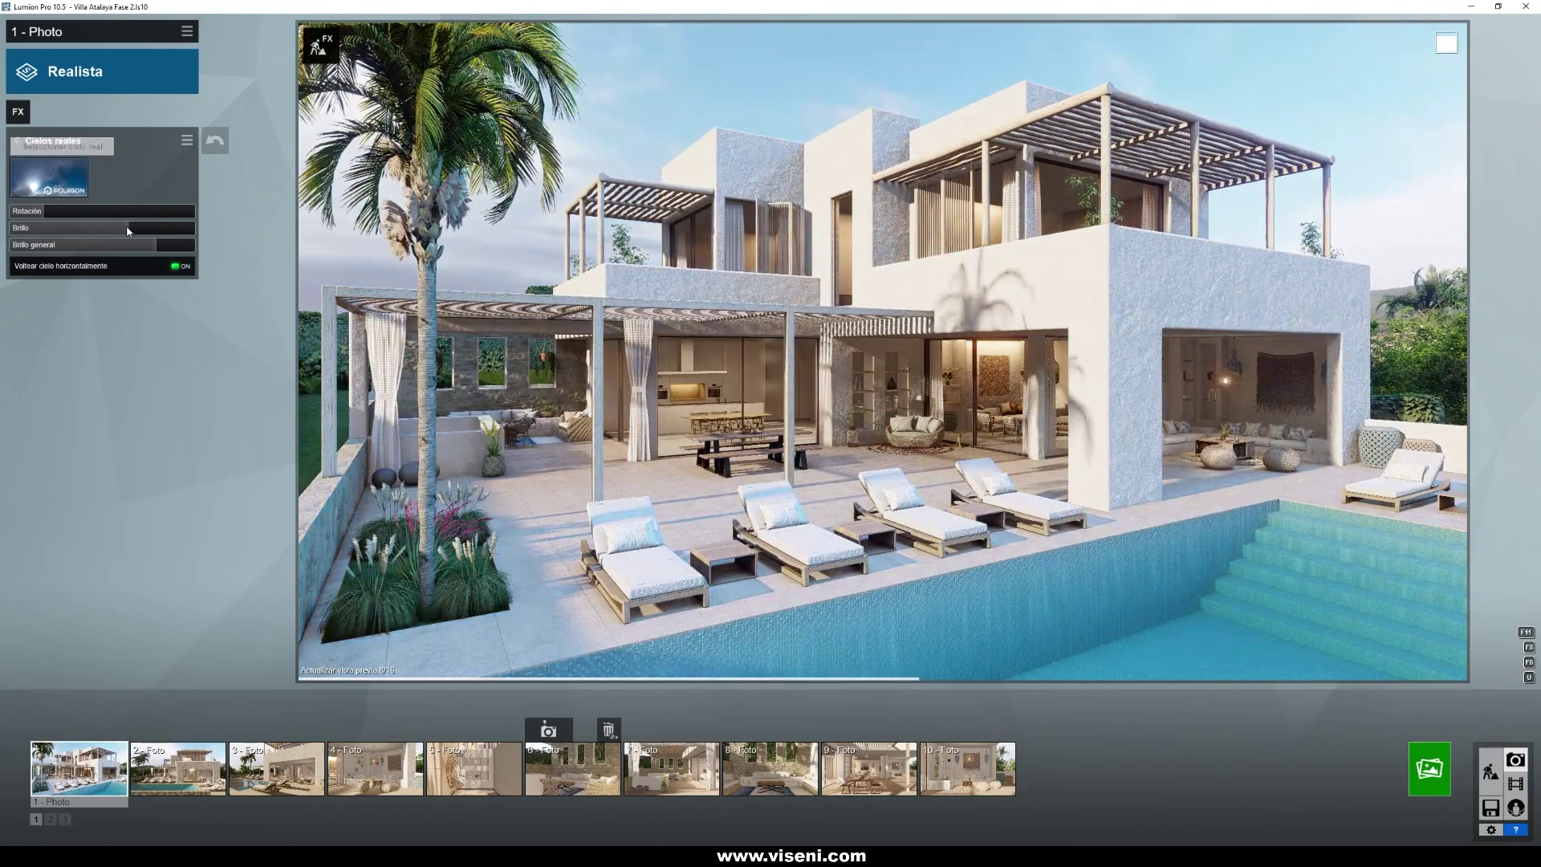
click(128, 231)
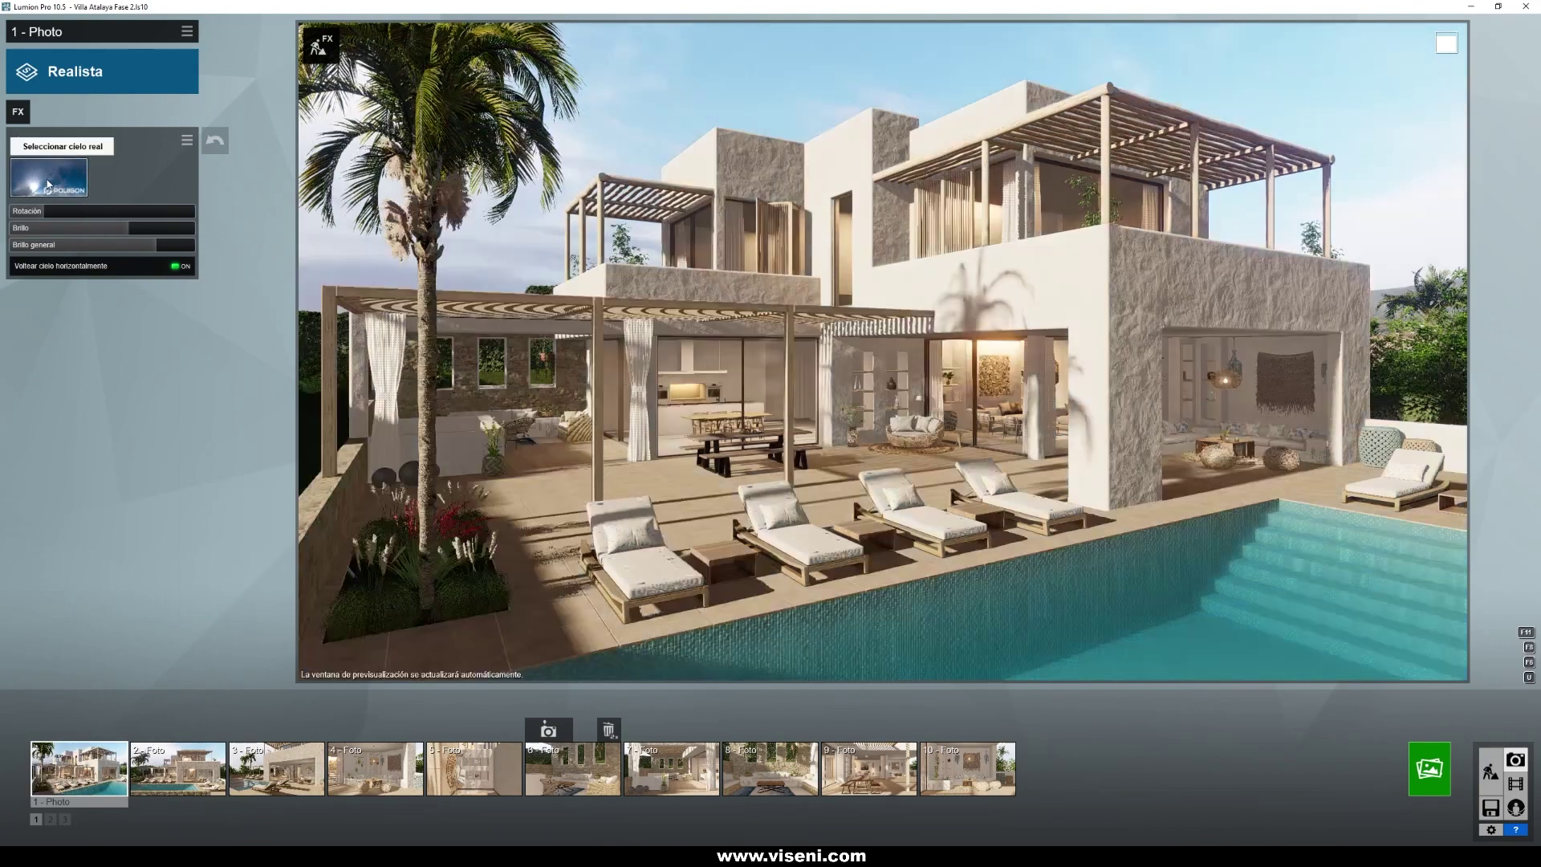
click(48, 178)
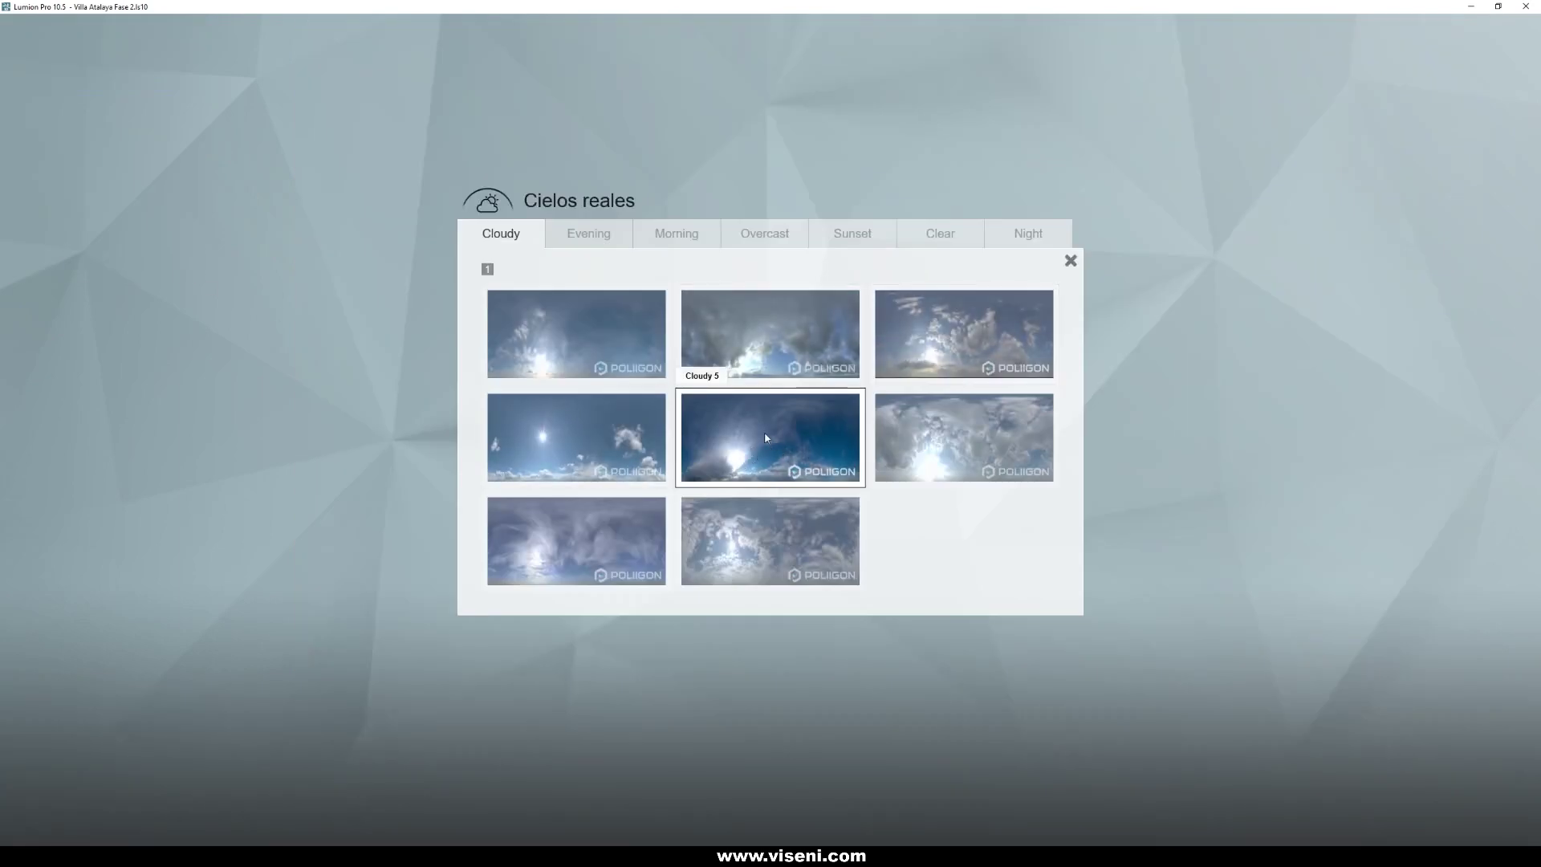
click(1070, 261)
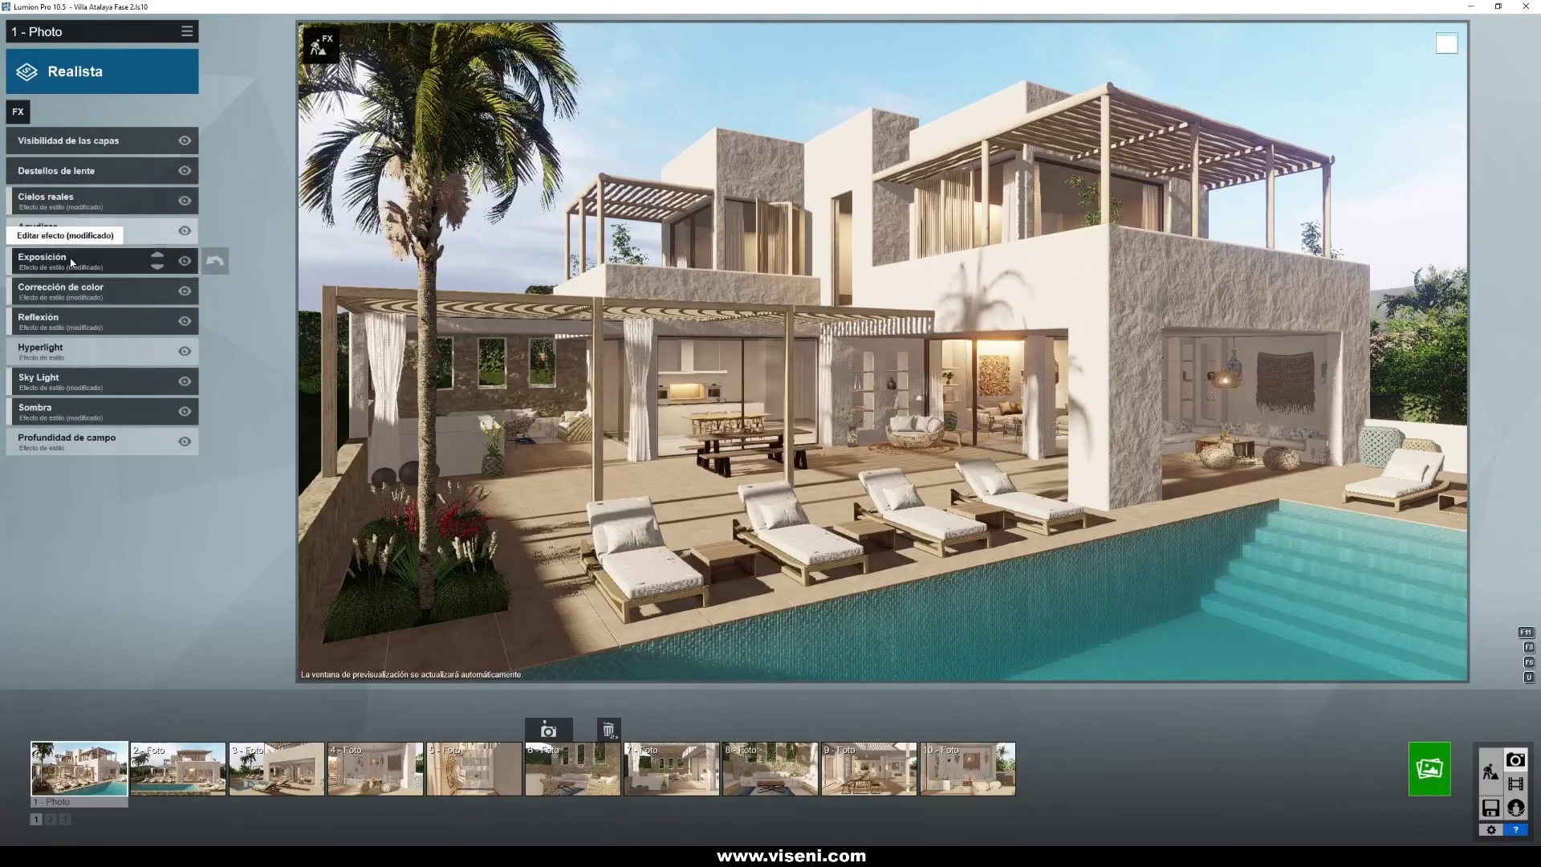
Step: Review the Exposición and Corrección de color effect settings of photo 1
click(104, 164)
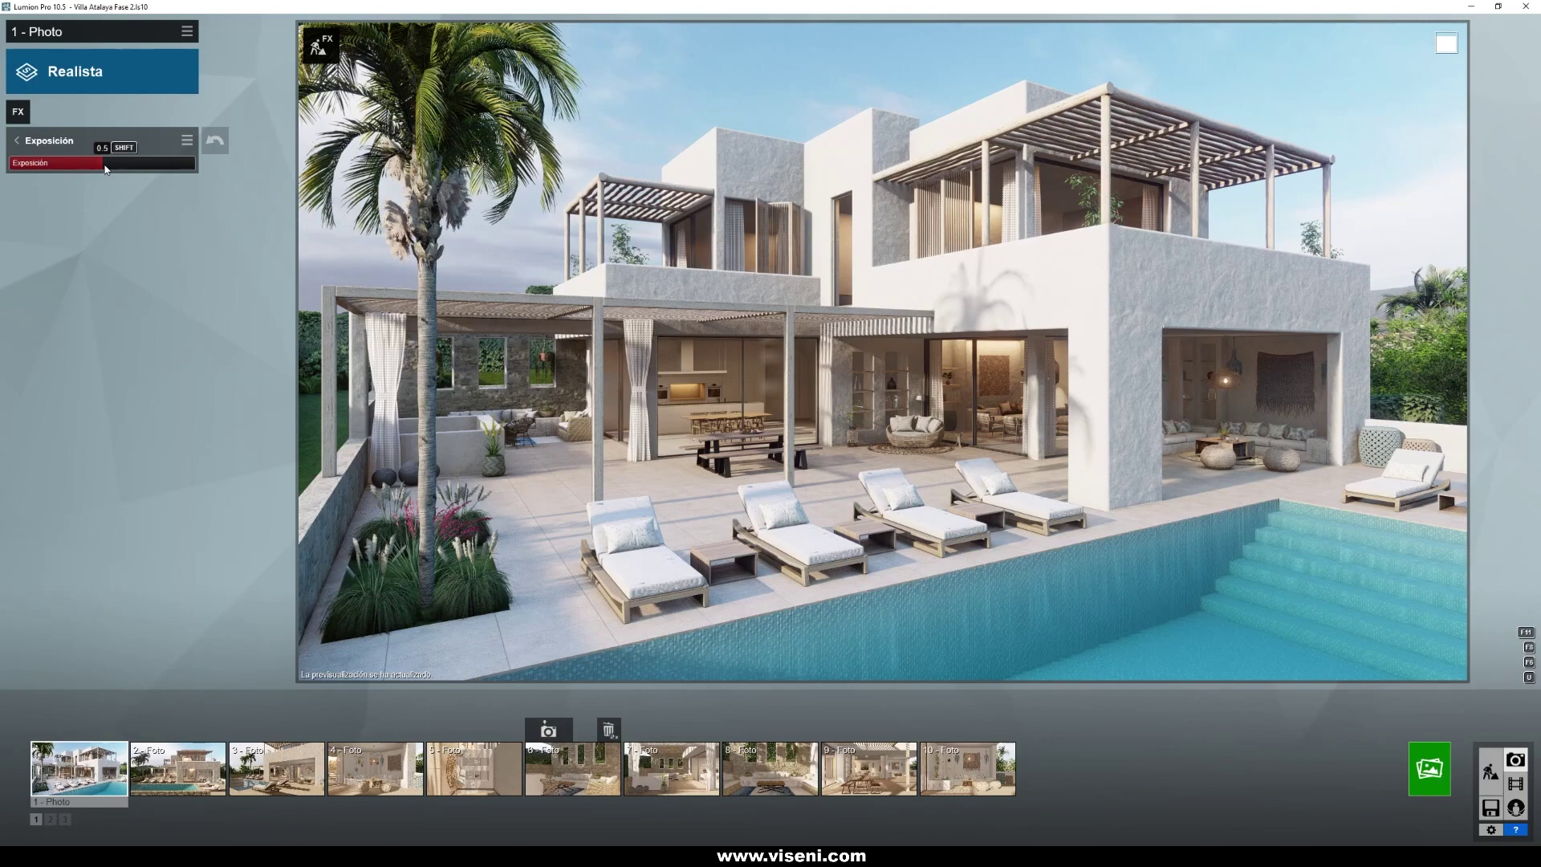
mouse_move(864, 385)
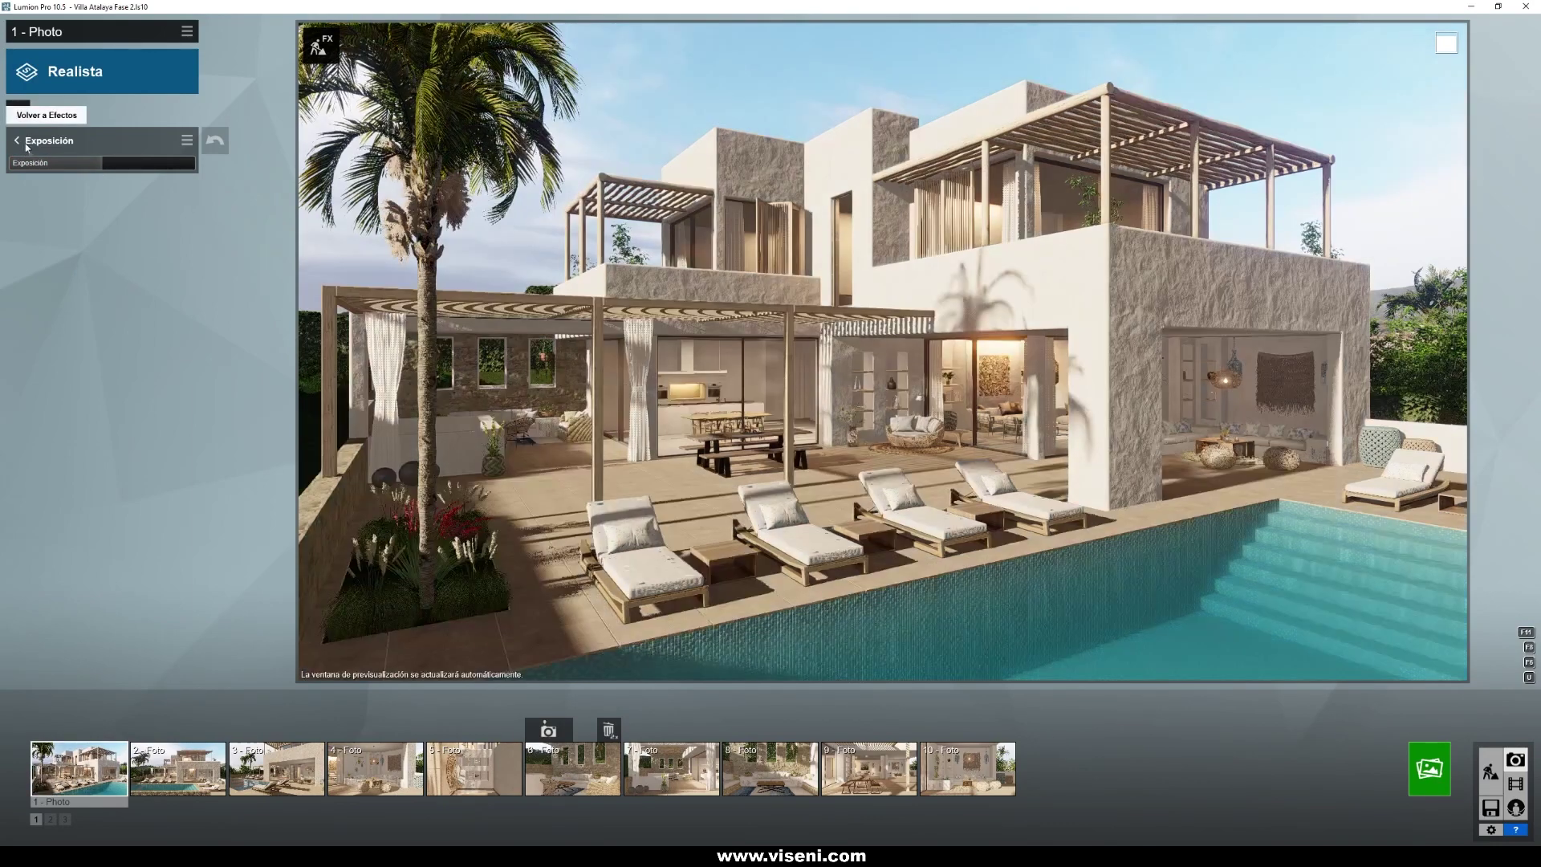
click(25, 145)
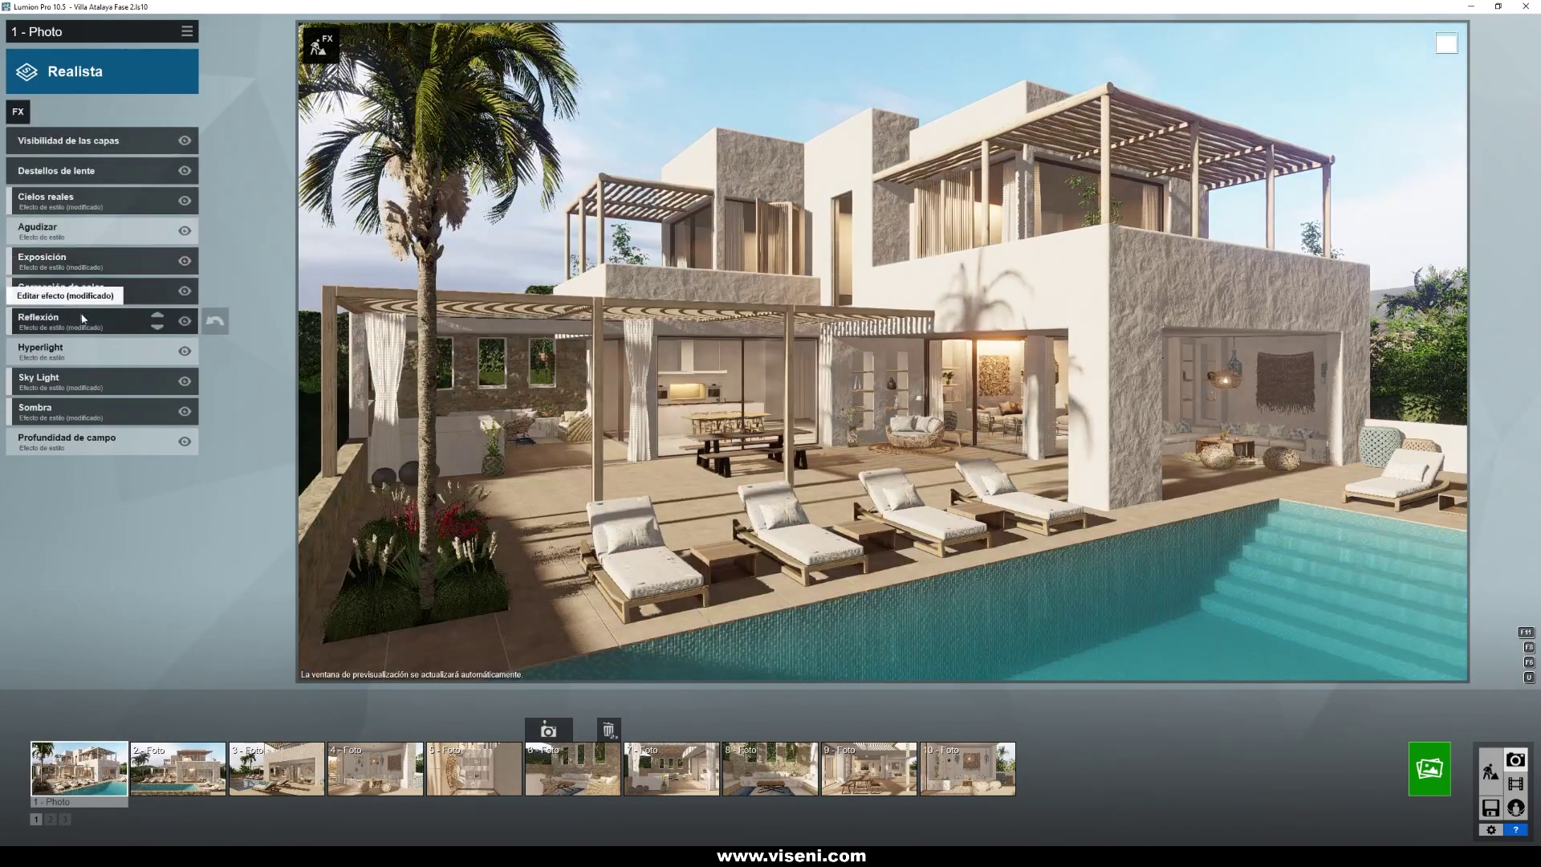
click(71, 289)
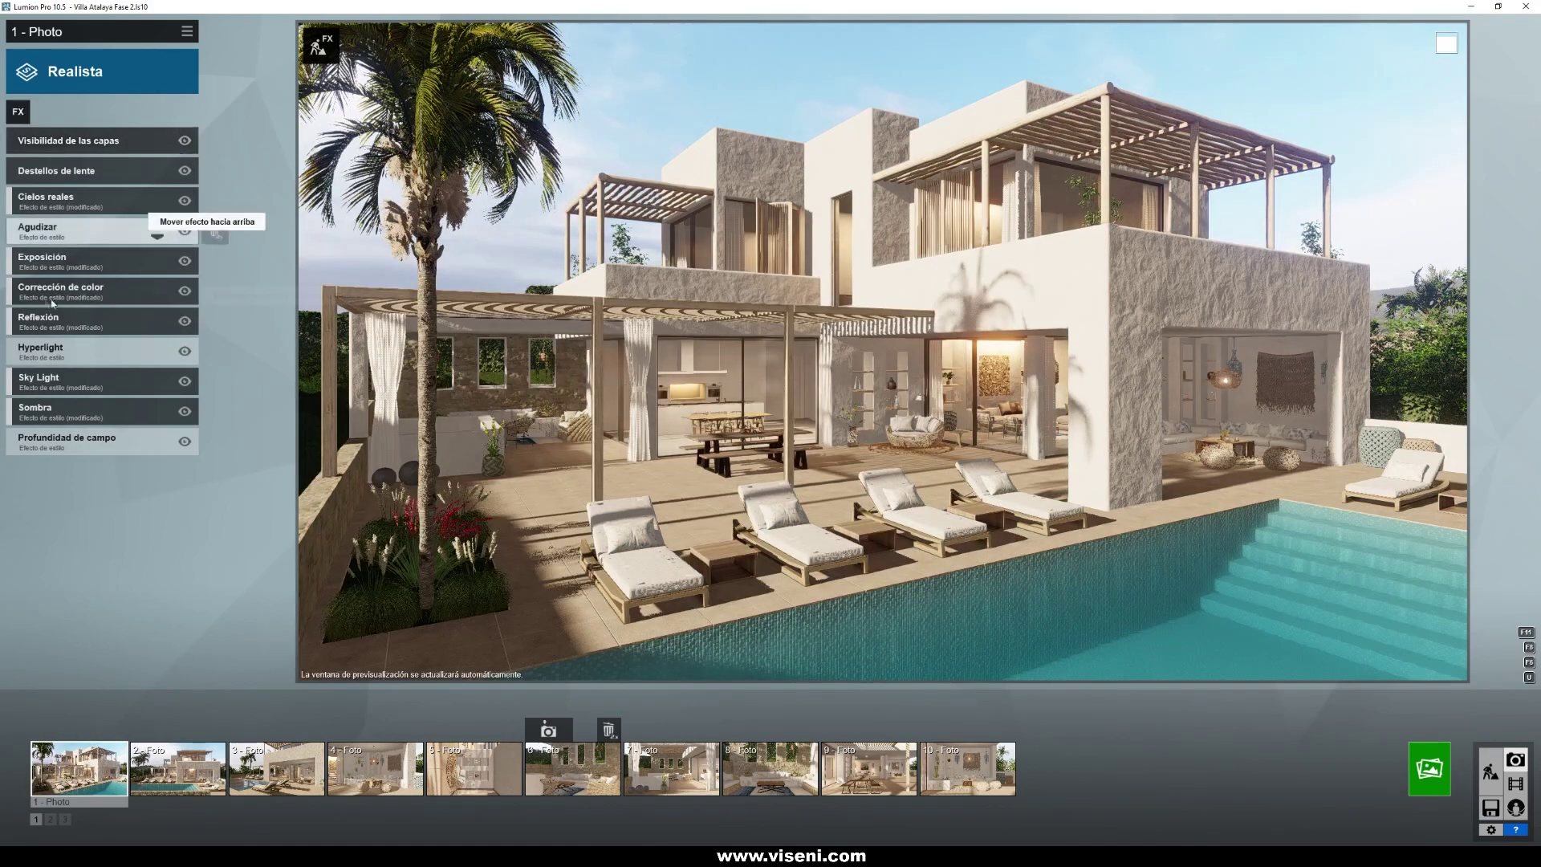
Step: Inspect reflection planes 1 to 10 on the villa's glazing and pool, and preview the reflections at Alto quality
click(35, 324)
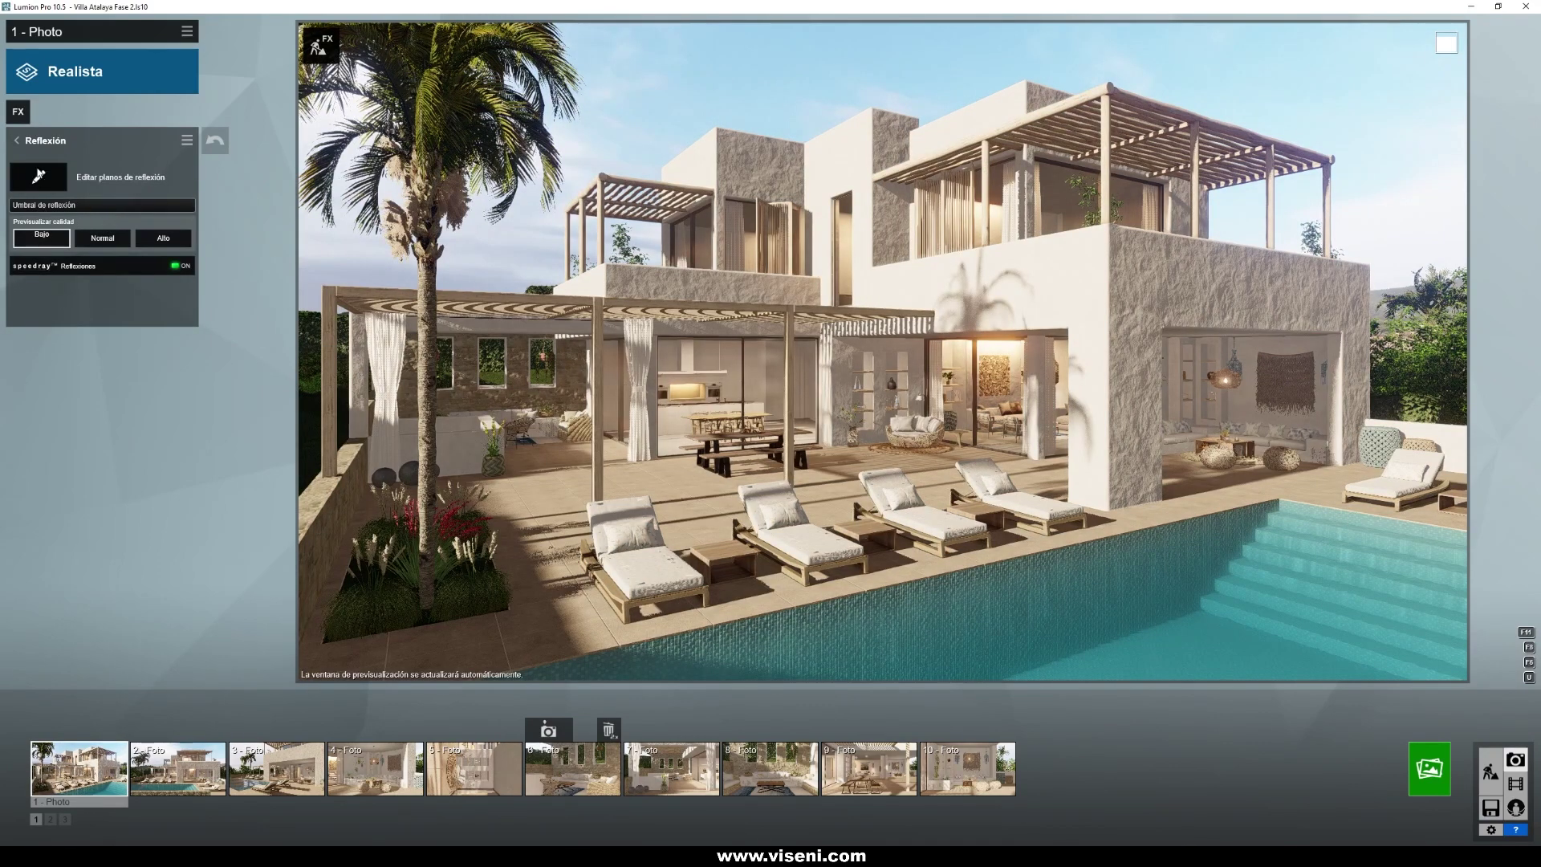
click(39, 177)
click(24, 823)
click(58, 823)
click(91, 822)
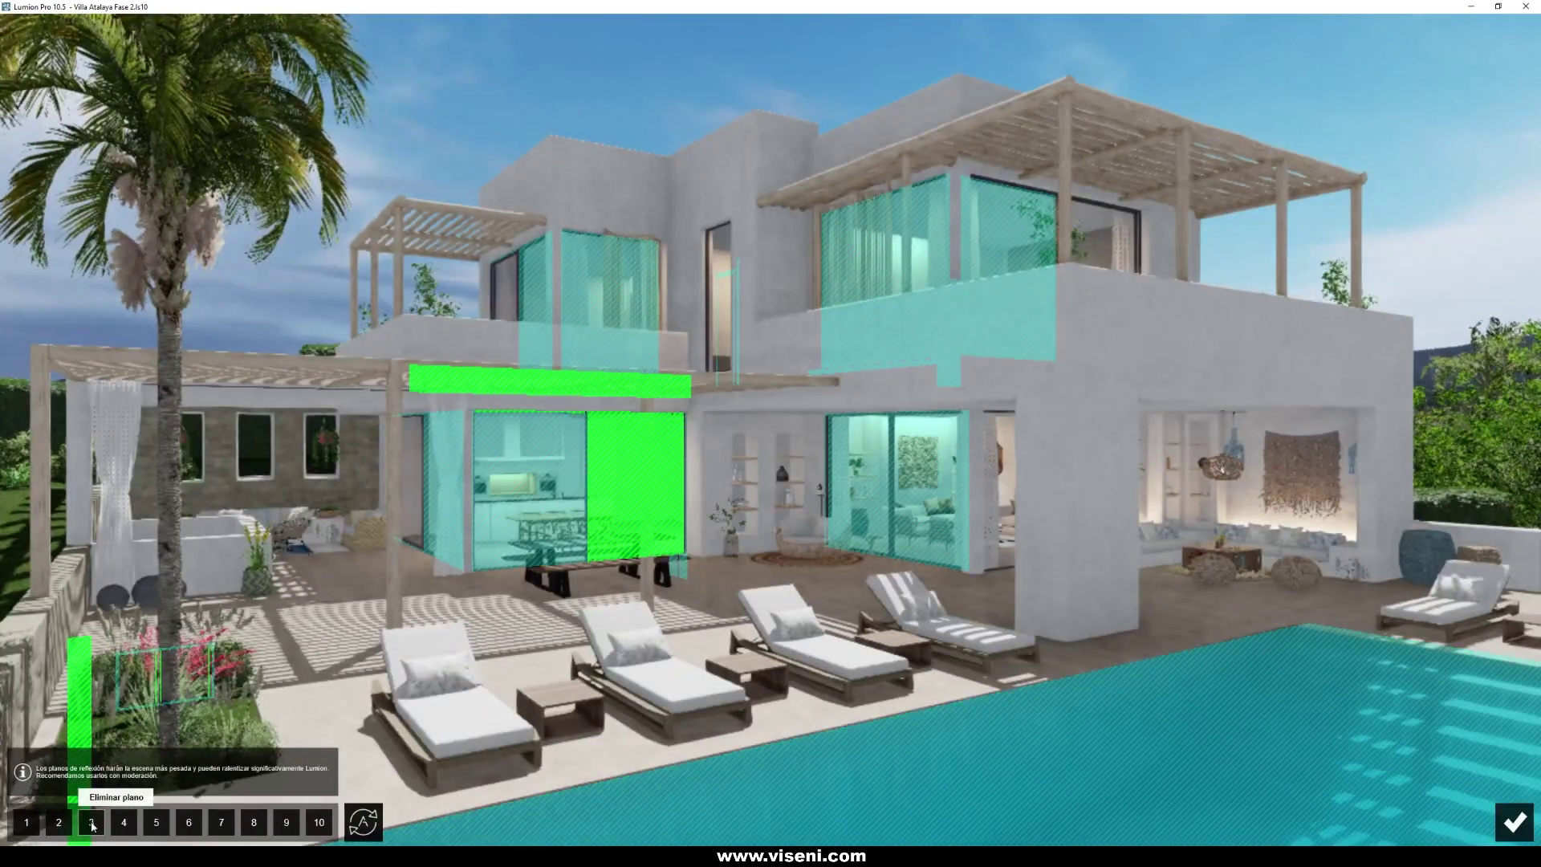
click(125, 822)
click(157, 823)
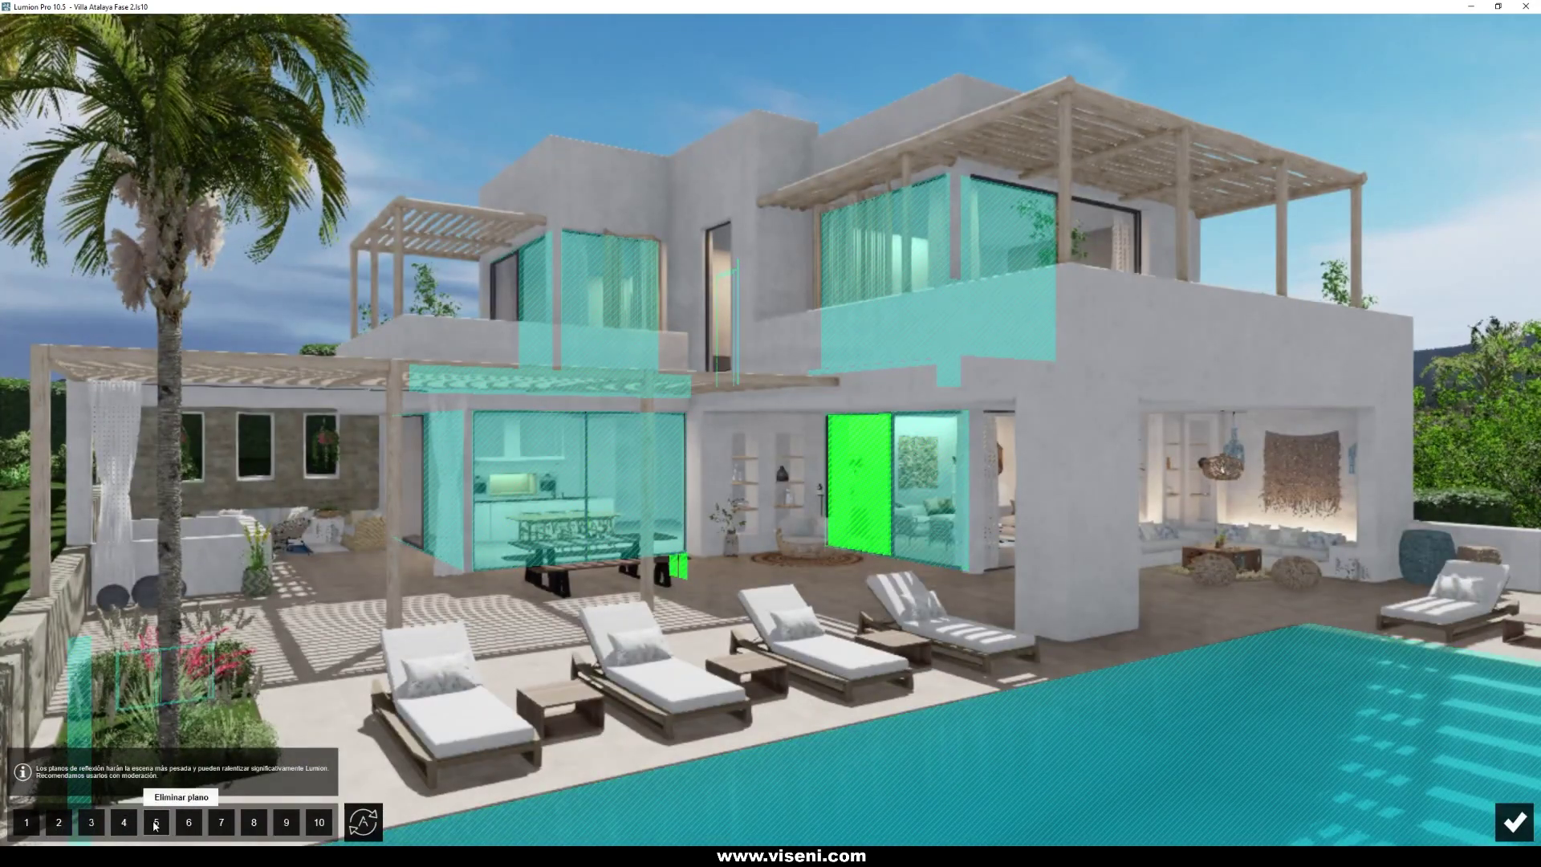
click(189, 823)
click(222, 823)
click(254, 823)
click(287, 823)
click(319, 822)
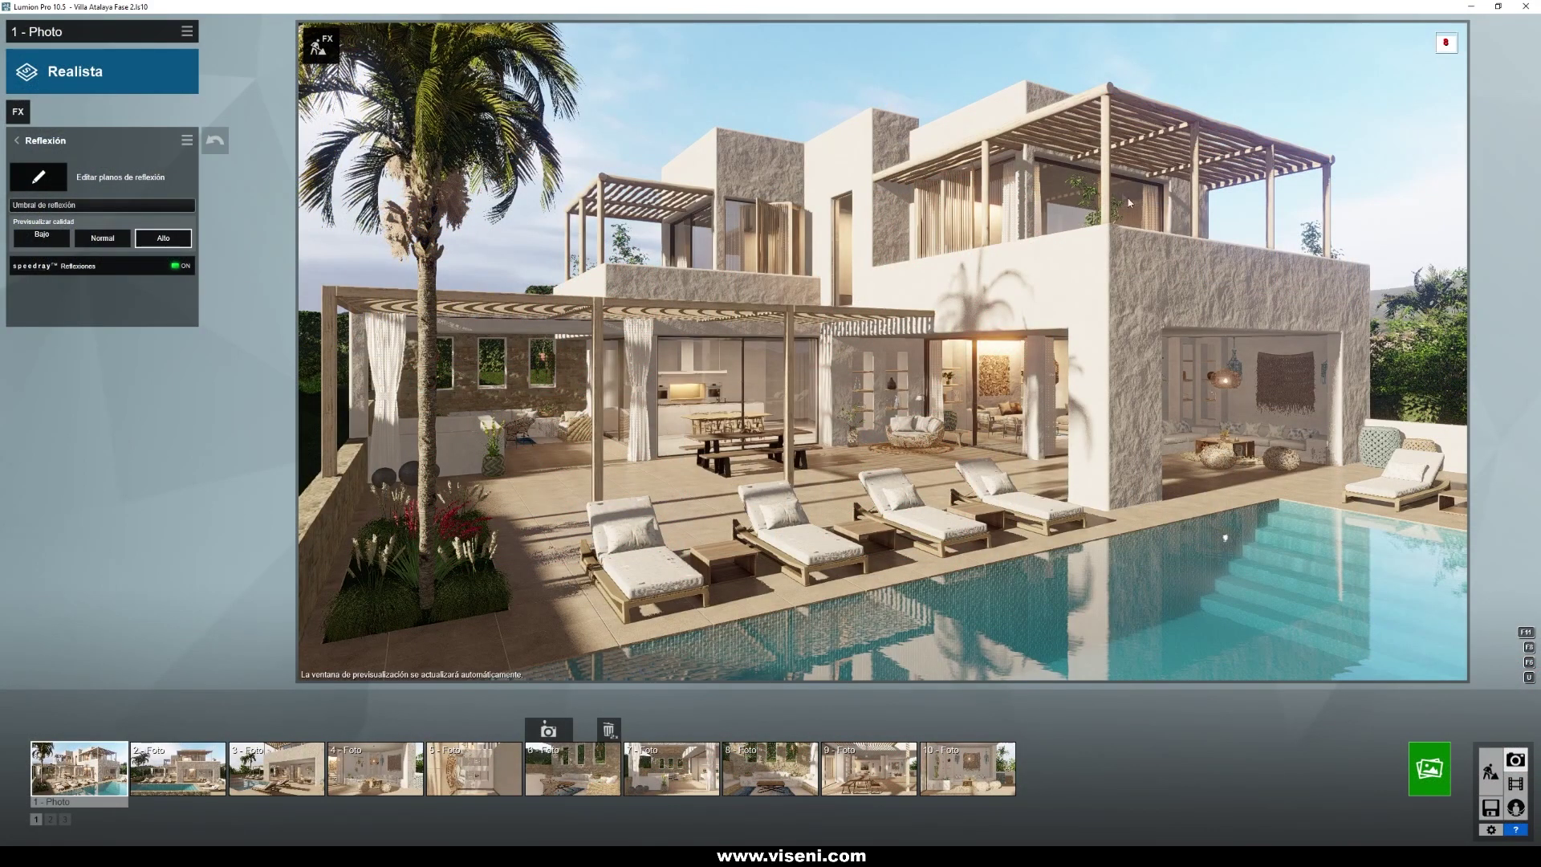
mouse_move(749, 243)
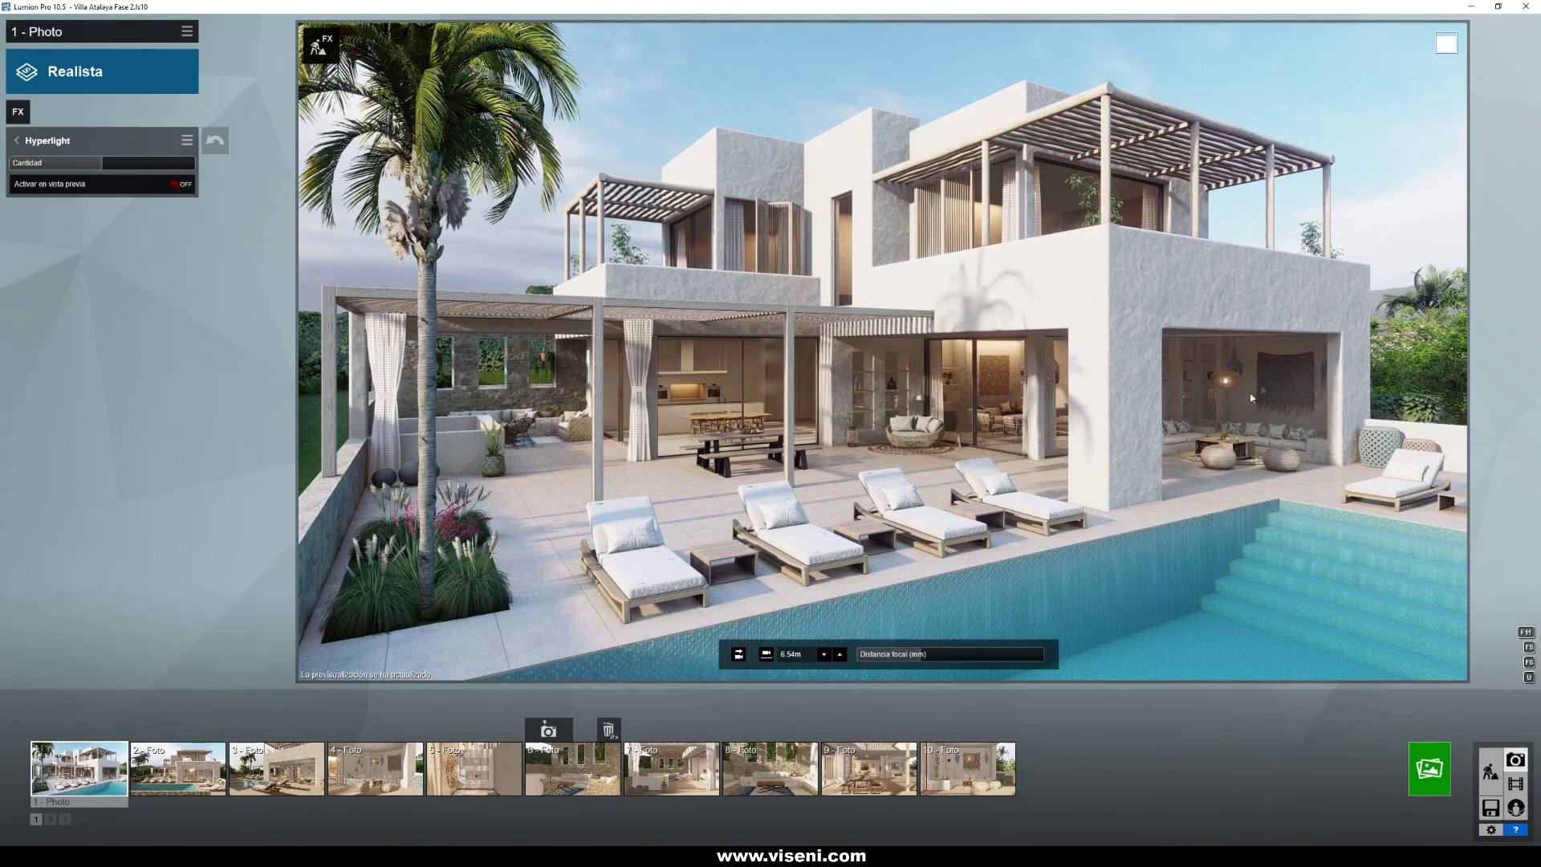
Step: Review the Hyperlight effect and the Sky Light effect's brightness, saturation and render quality settings
click(32, 140)
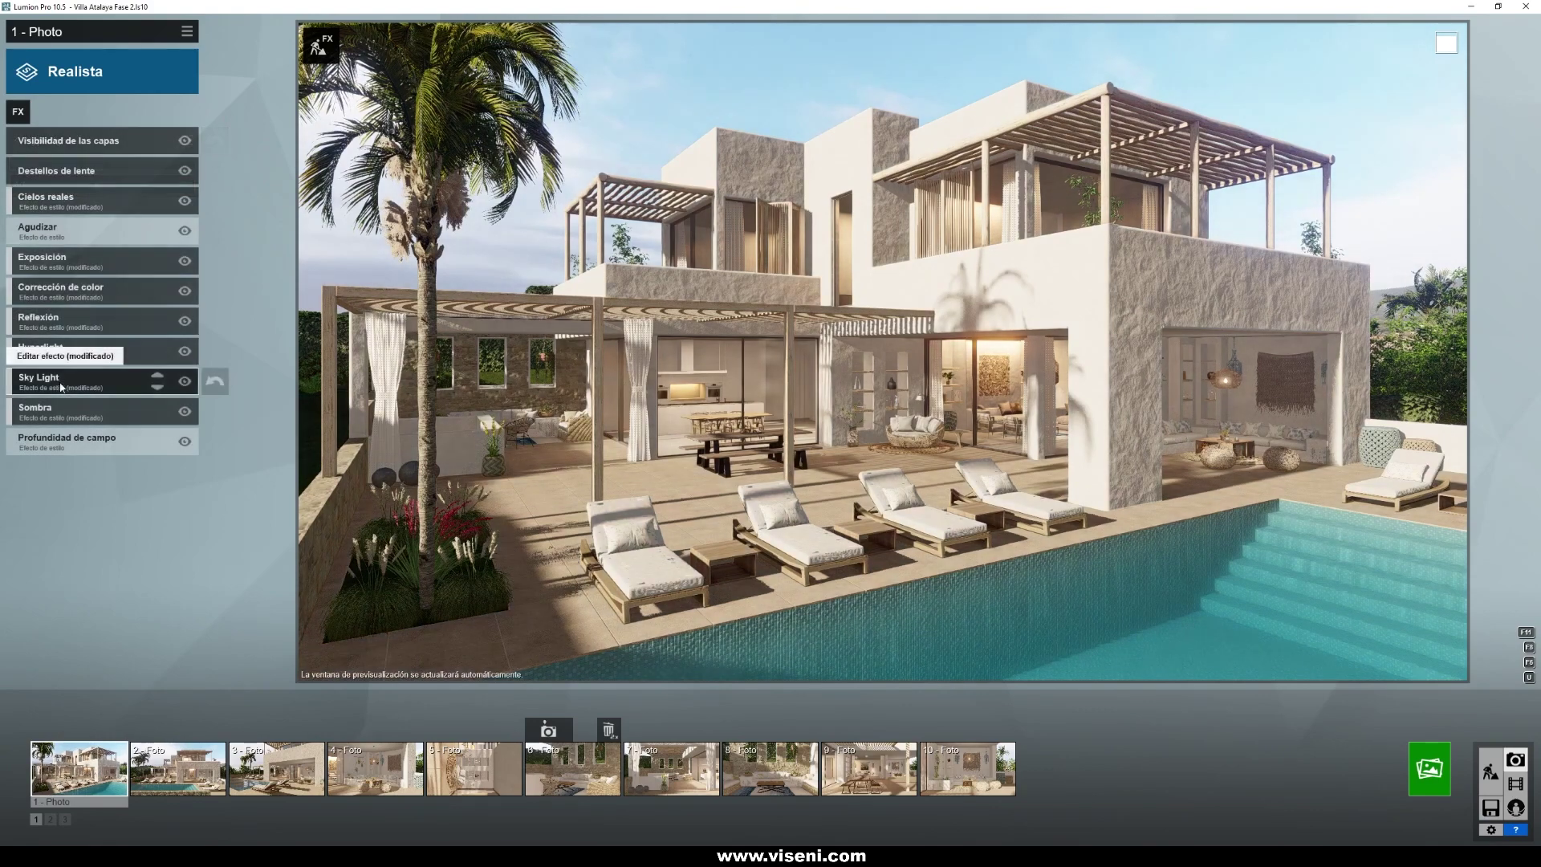
click(65, 377)
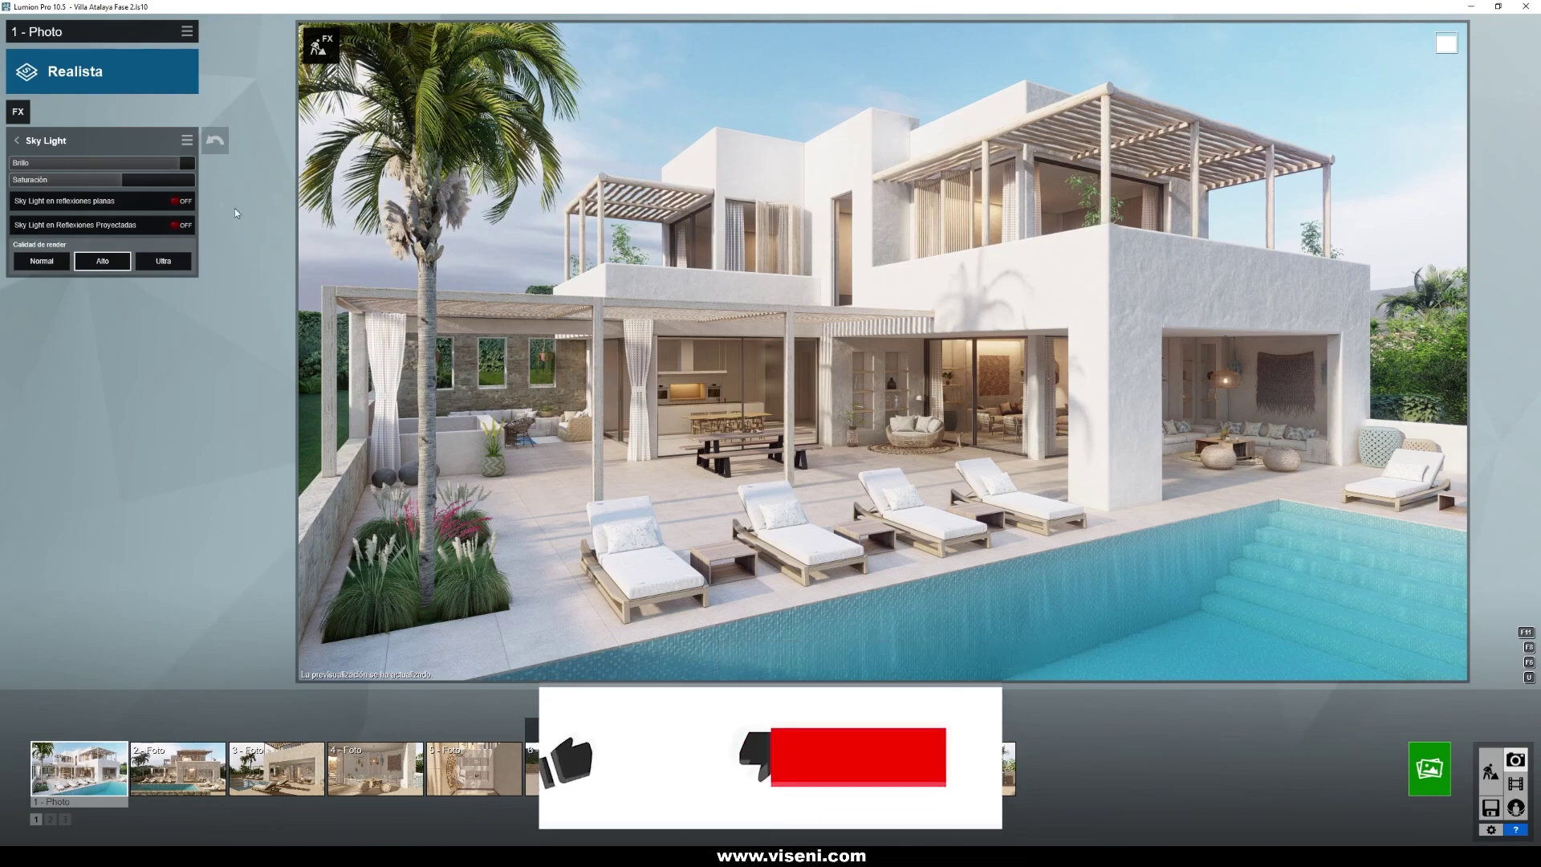
mouse_move(128, 183)
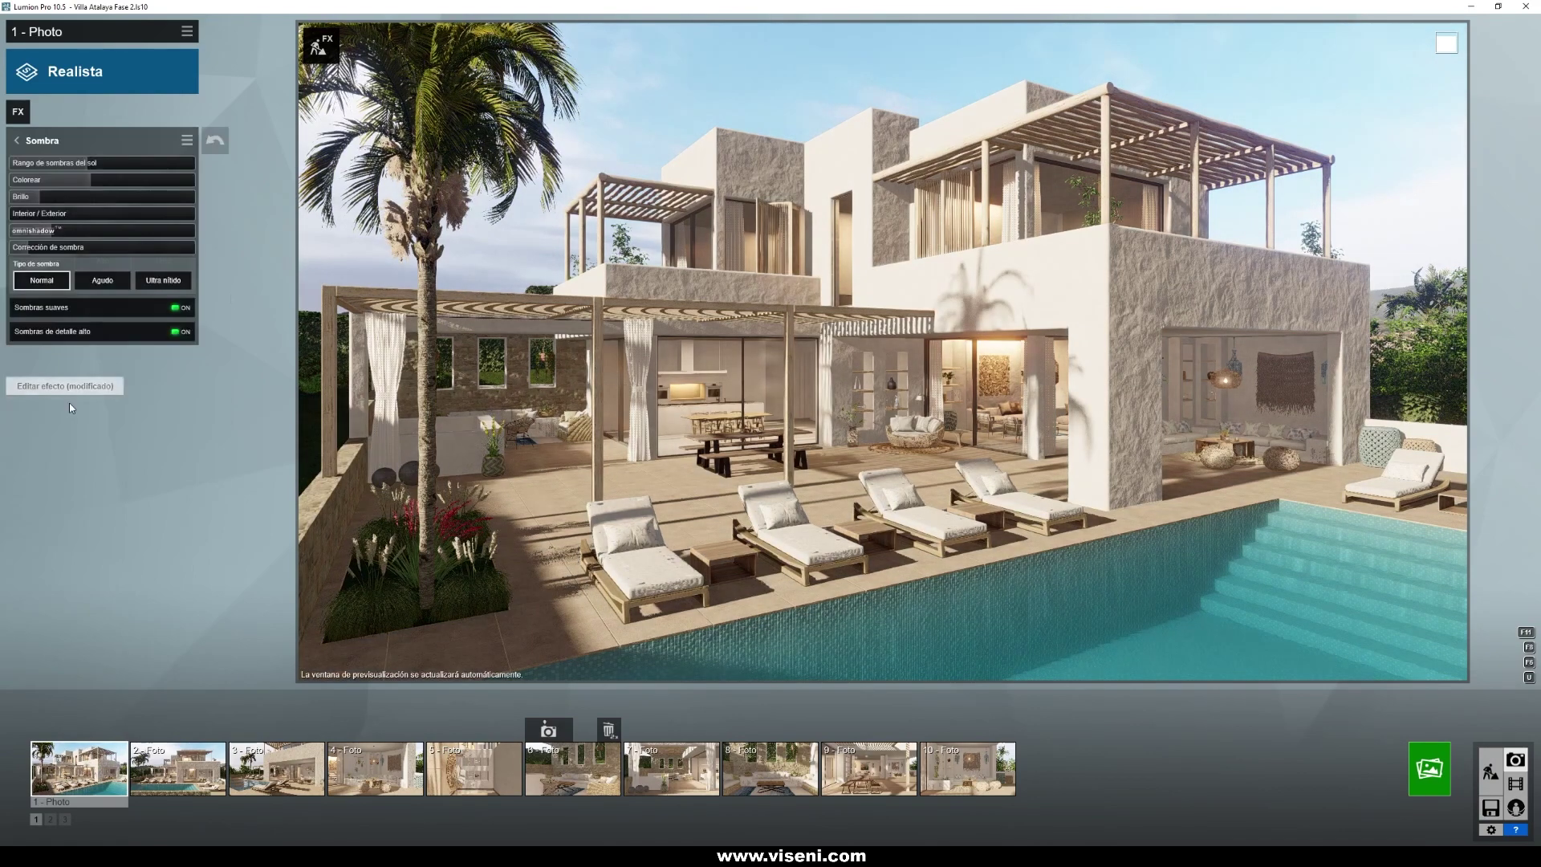
Step: Test a stronger omnishadow in the Sombra effect around the lounge's hanging wall planters and niches, and reduce it again
mouse_move(123, 233)
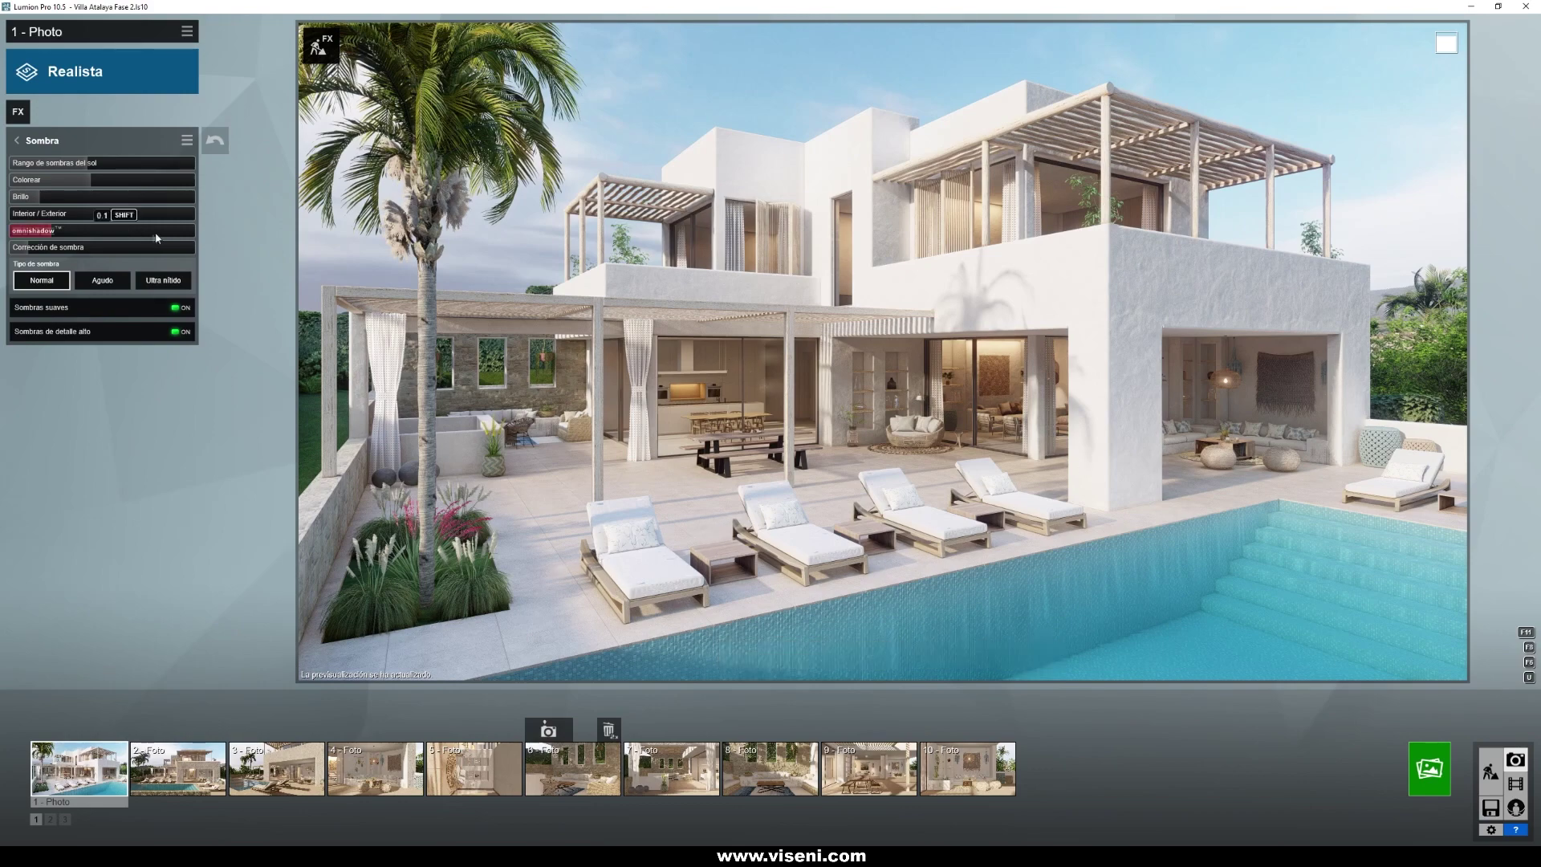
click(89, 232)
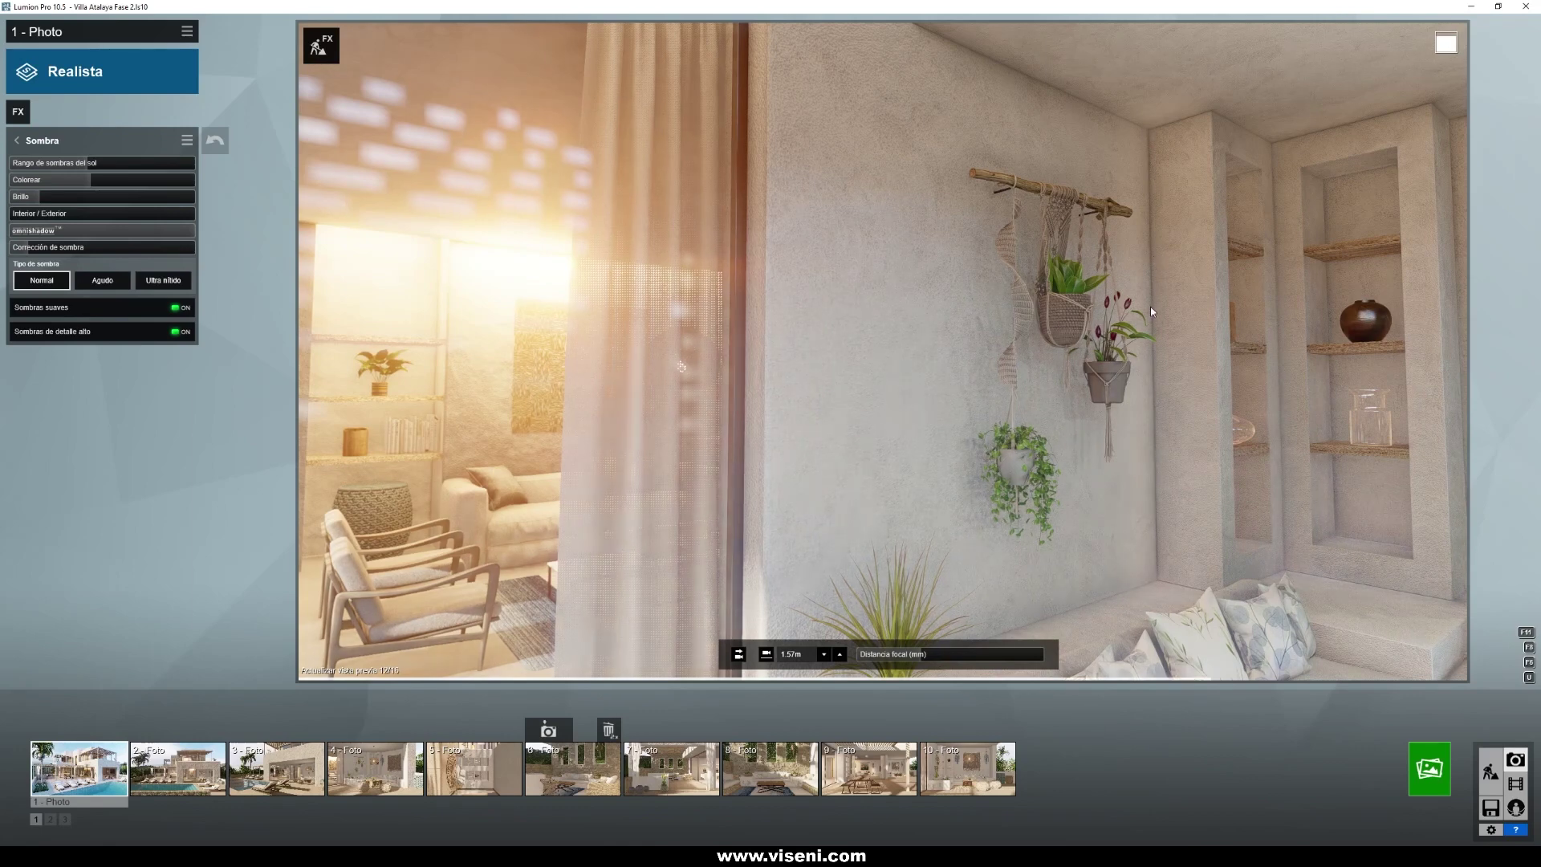
drag(73, 231, 53, 230)
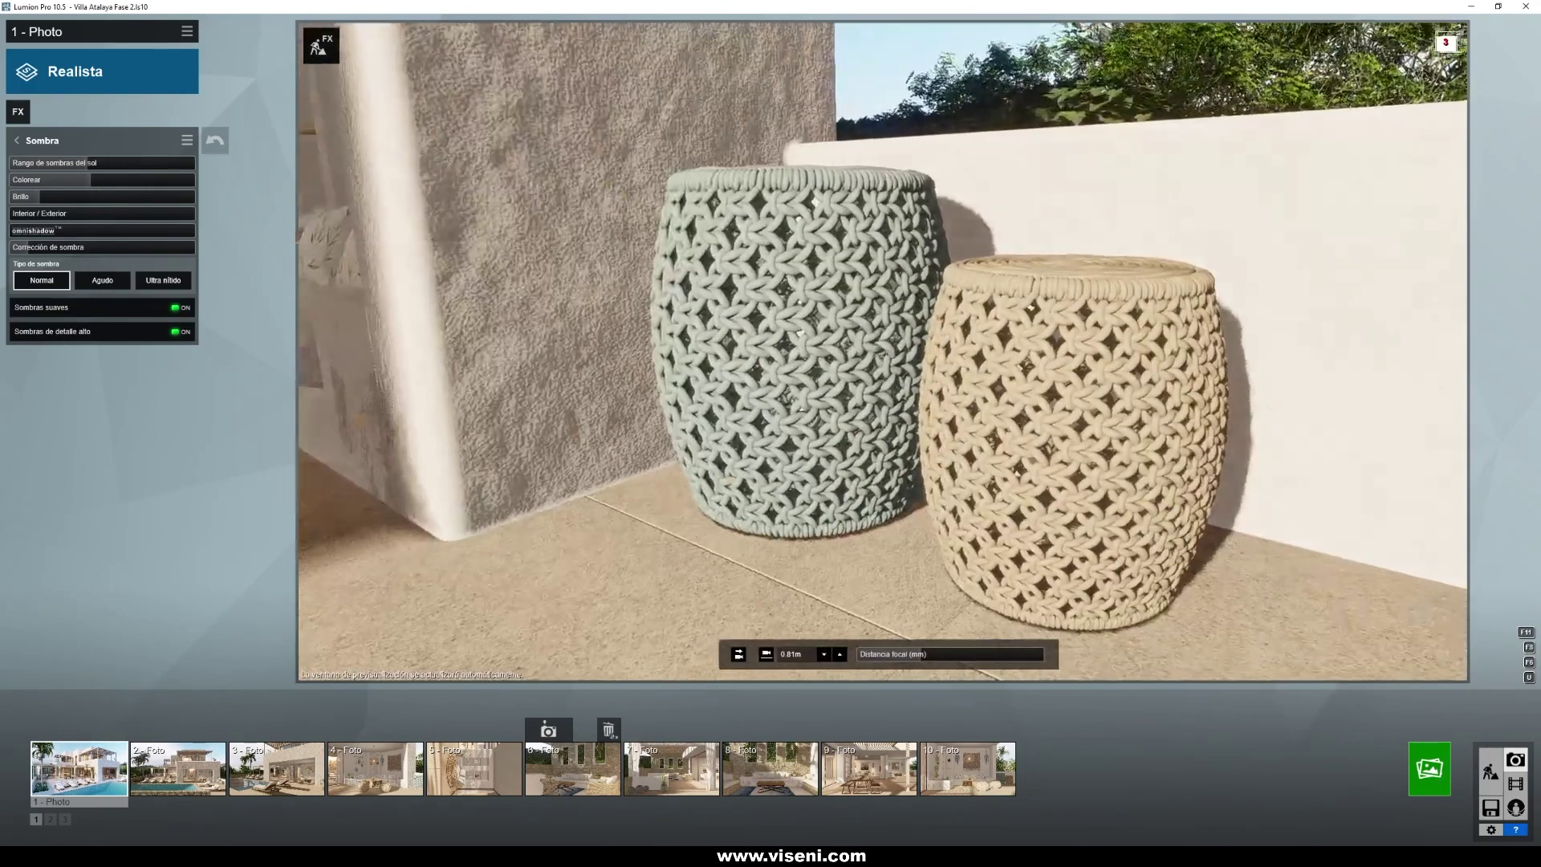
Step: Examine the shadows on the woven stools, wicker poufs and built-in lounge seating up close
right_drag(882, 351, 642, 353)
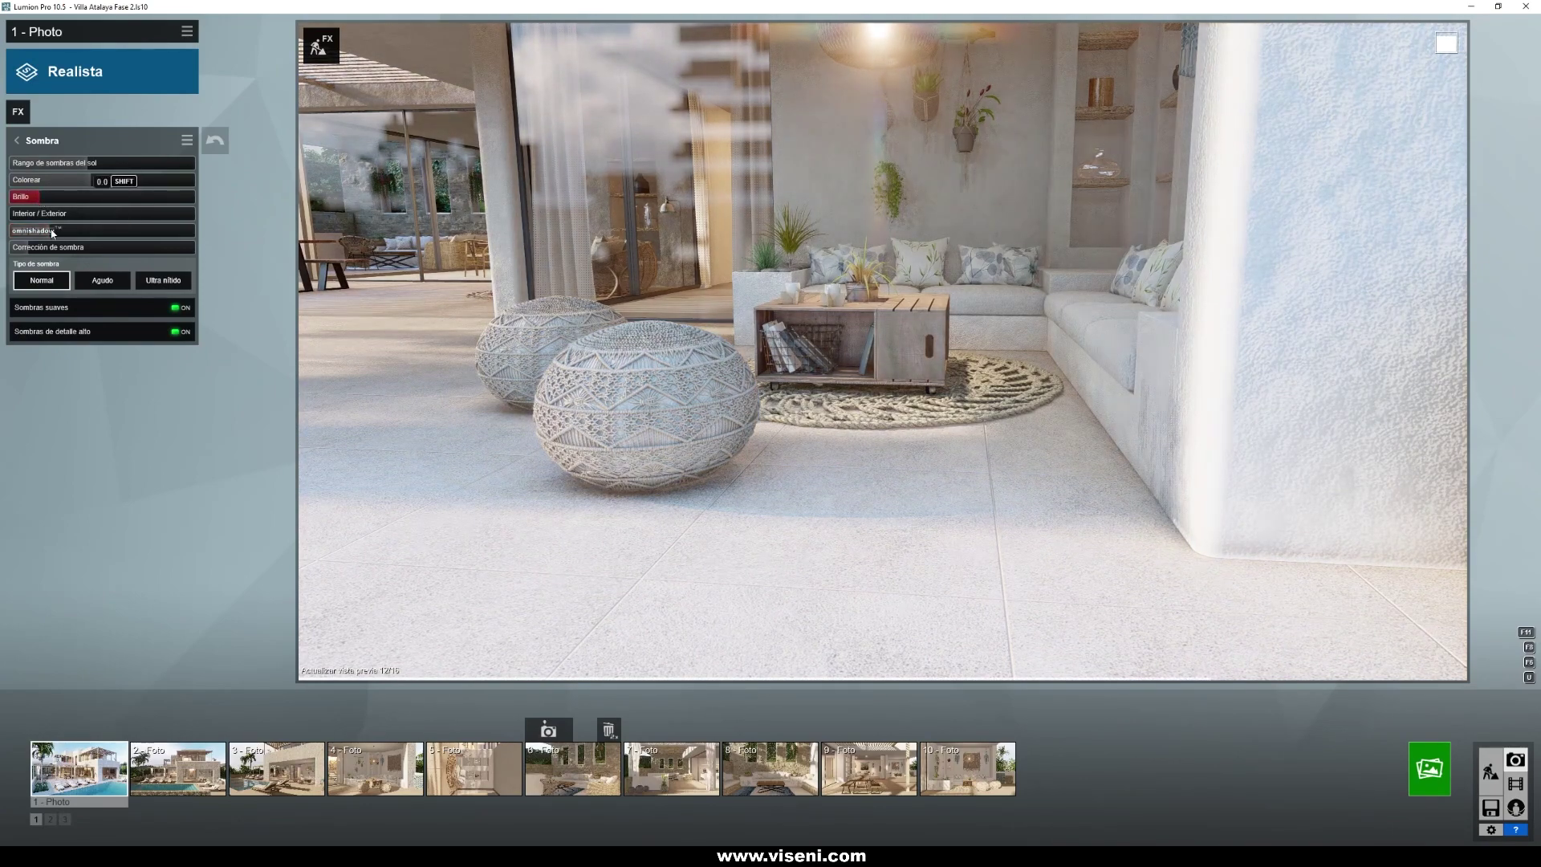
right_drag(882, 352, 739, 352)
key(s)
key(a)
key(s)
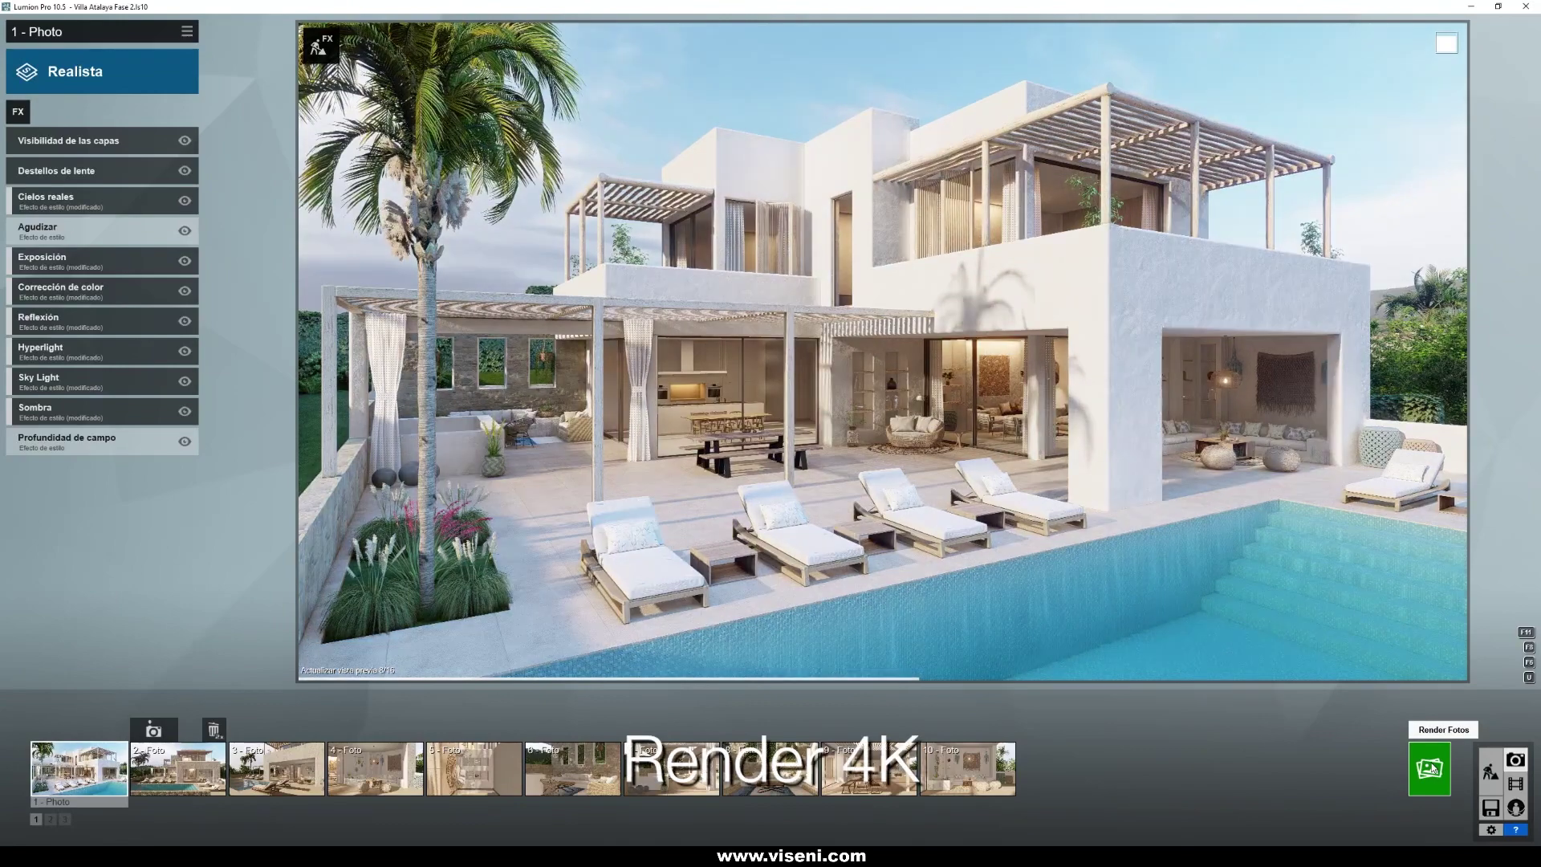
Step: Render the current image of photo 1 at Impresión size, 3840x2160
click(1429, 758)
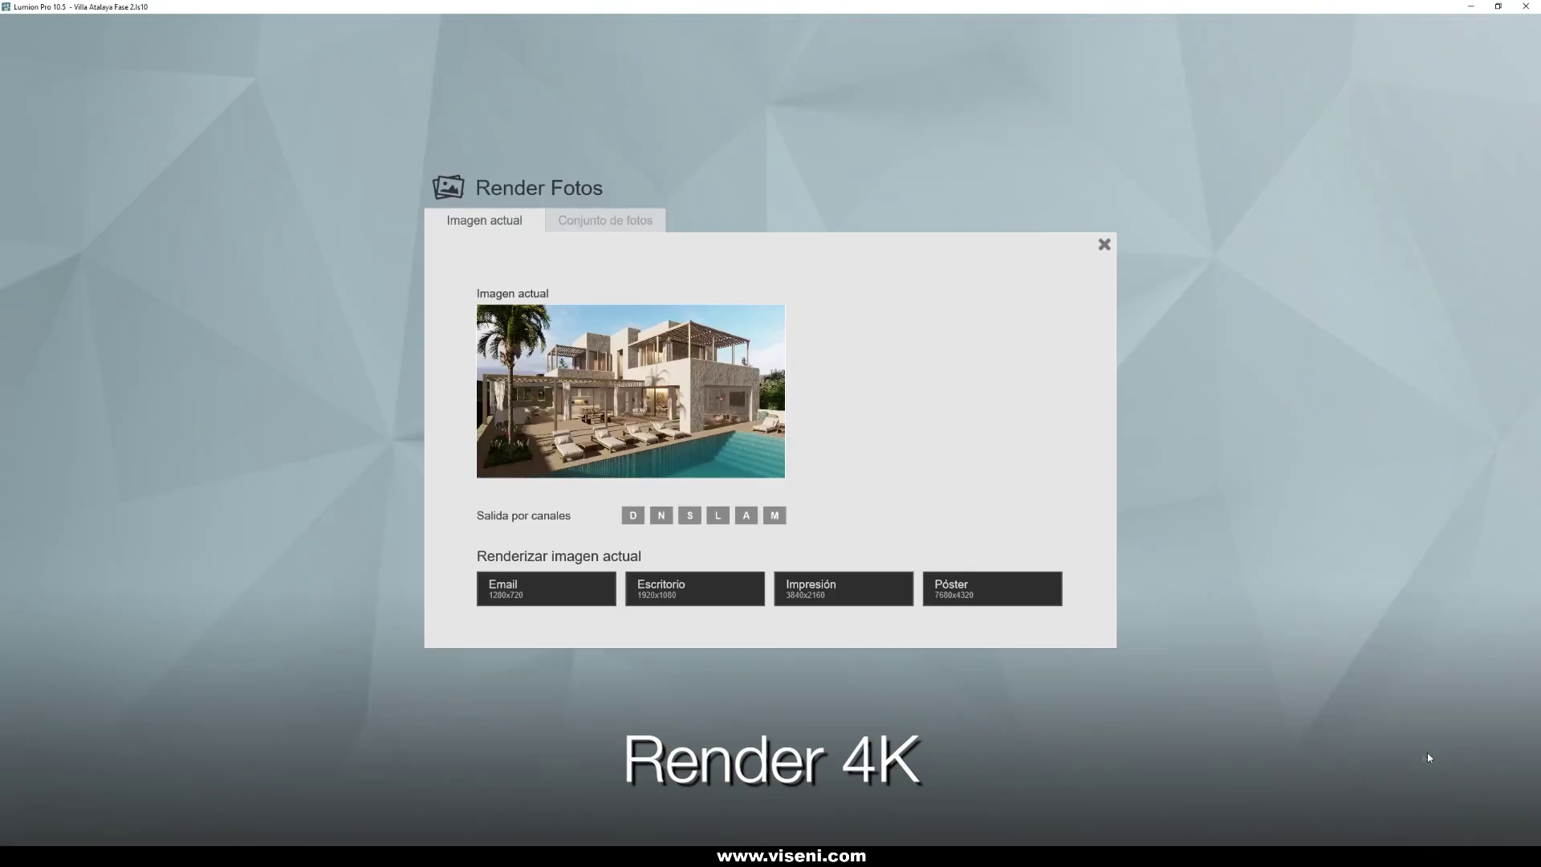
click(853, 598)
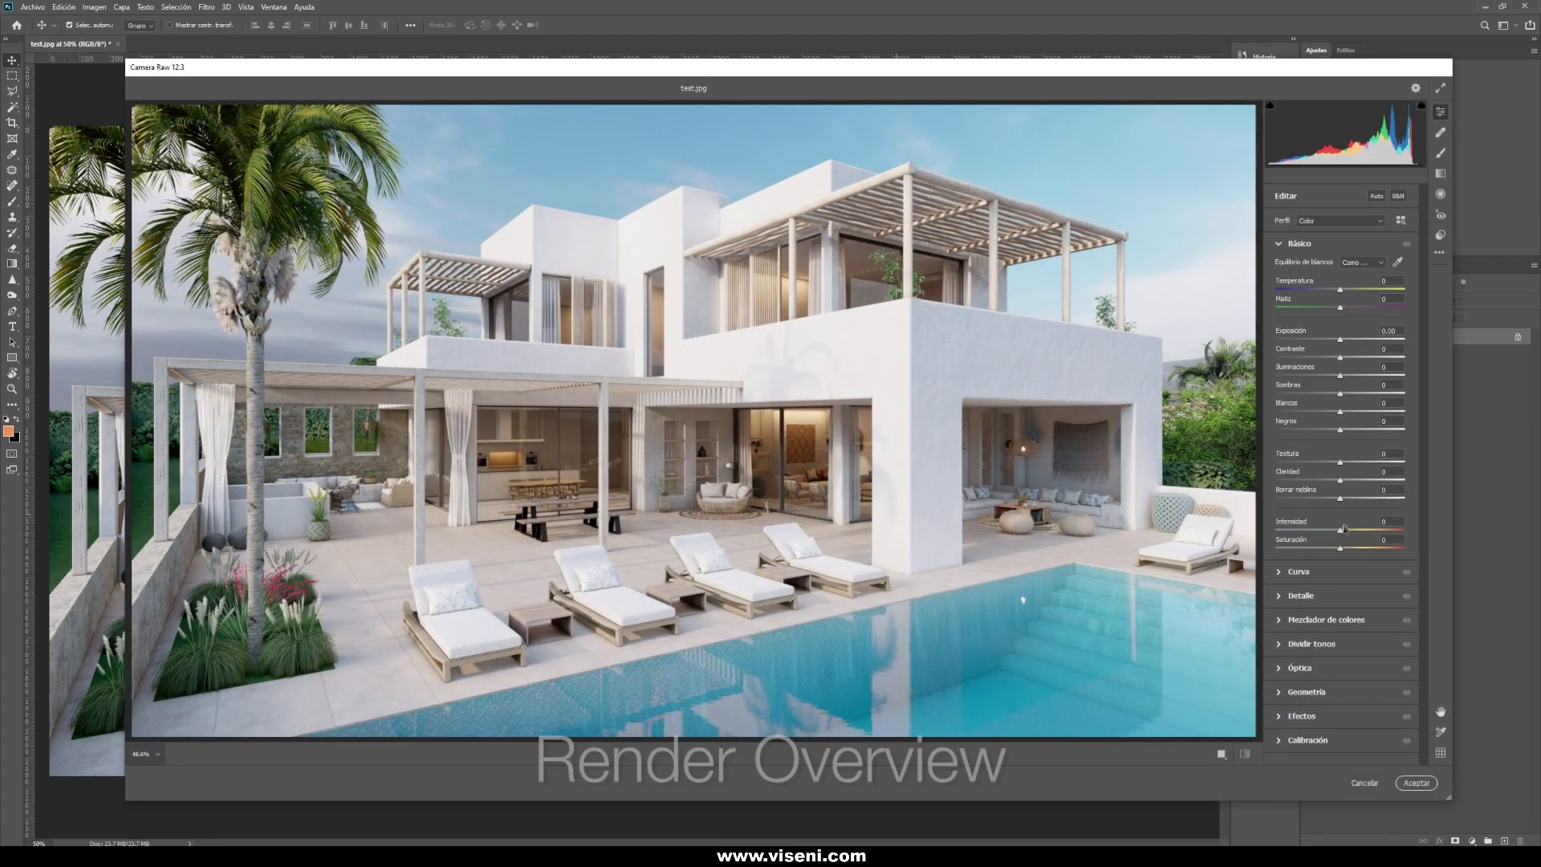
Step: In Photoshop's Camera Raw, set the render's exposure to +0.30 and contrast to +7, raise the shadows and lower the highlights
mouse_move(1341, 361)
mouse_down()
mouse_move(1344, 346)
mouse_move(1322, 375)
mouse_move(1353, 394)
mouse_move(1344, 341)
mouse_move(1317, 374)
mouse_up()
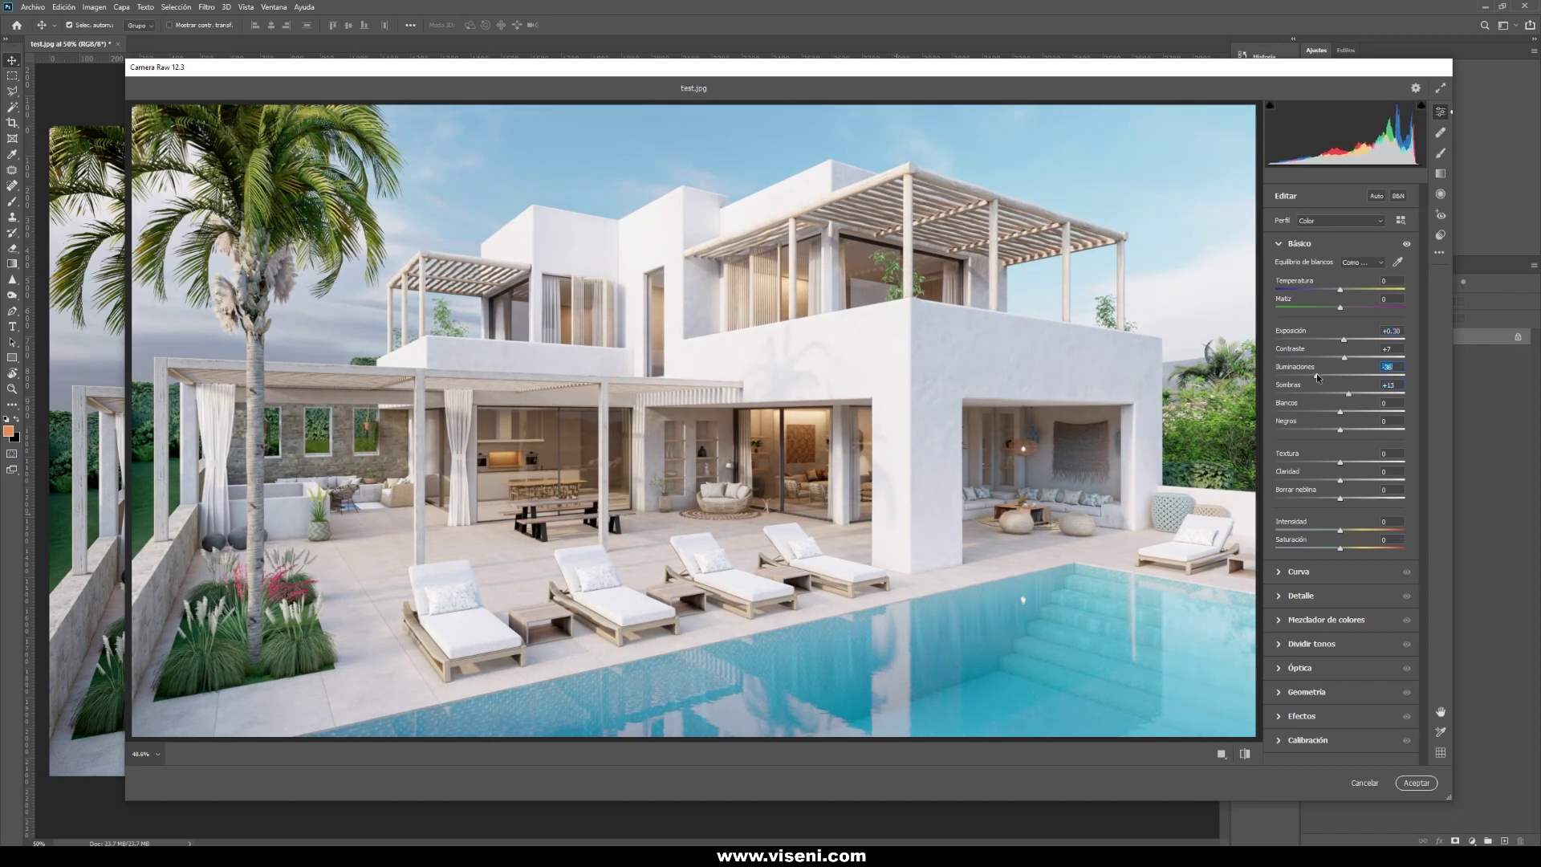